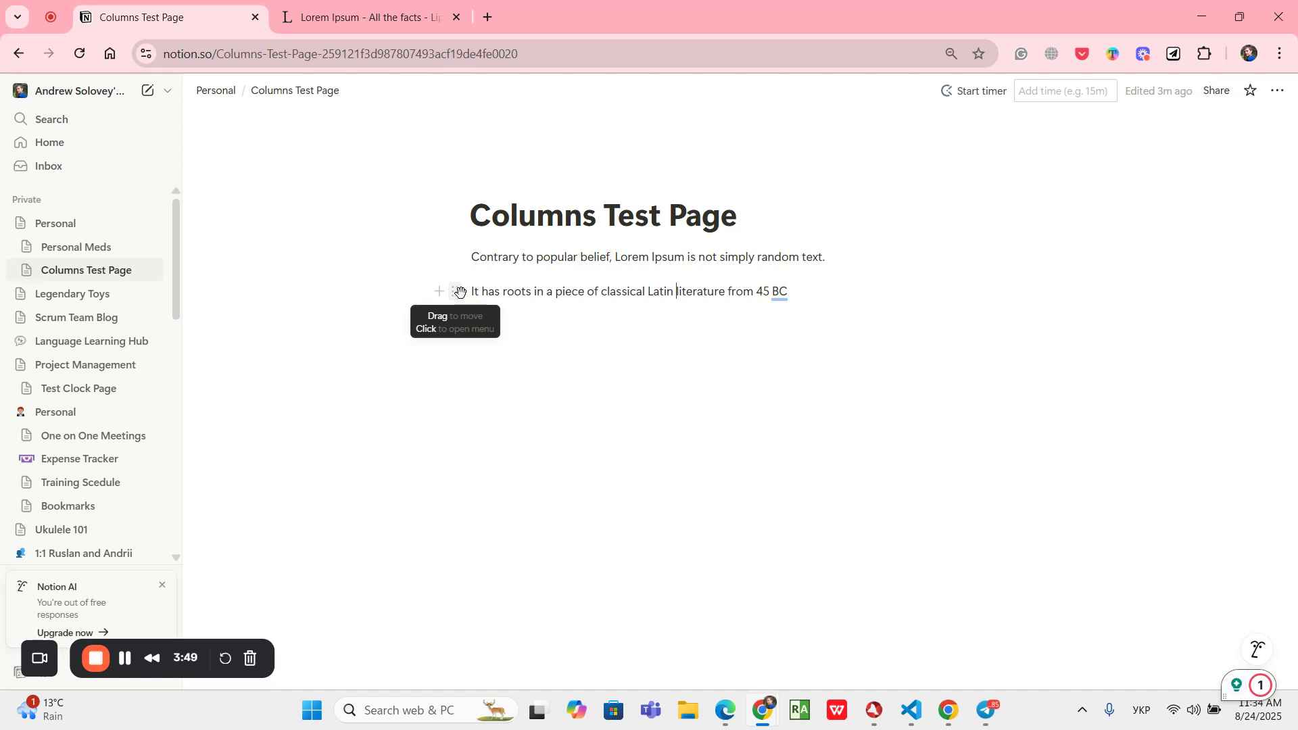
Move the paragraph starting "It has roots" beside the "Contrary to popular belief" paragraph to form two columns.
left_click_drag(459, 292, 1055, 255)
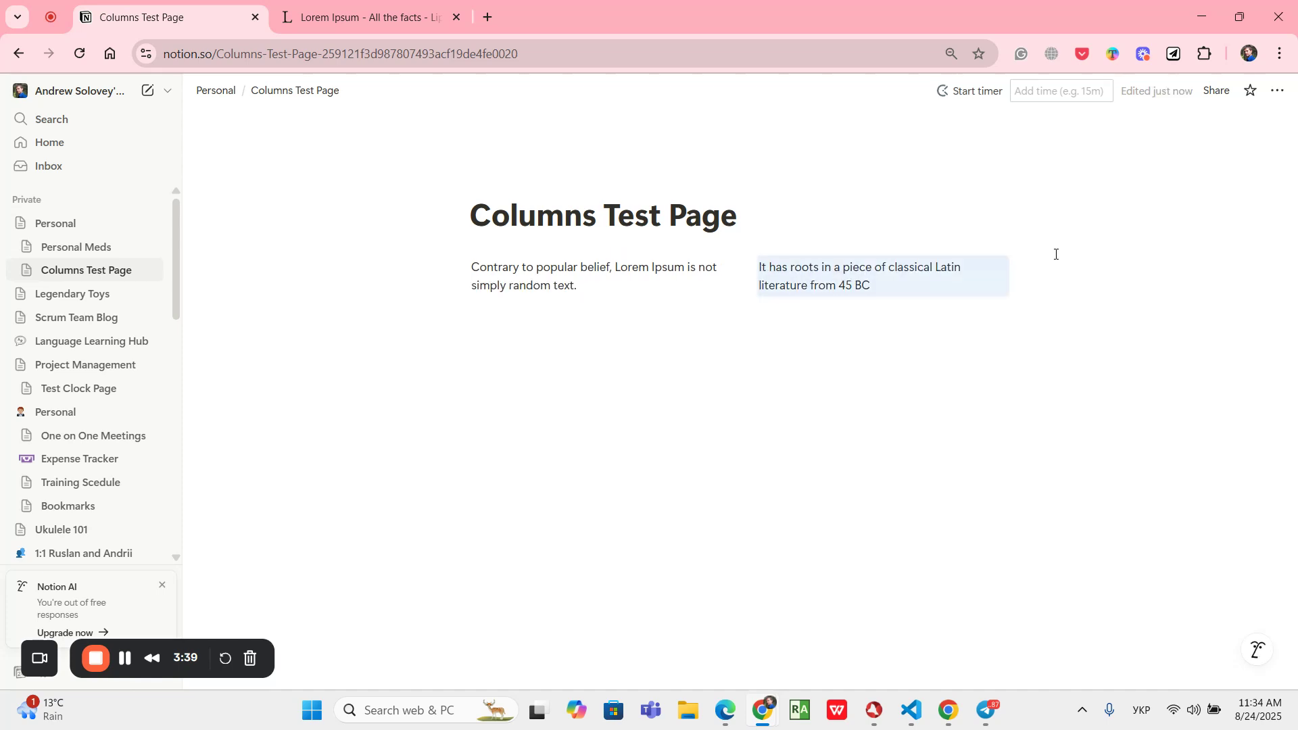
left_click(602, 382)
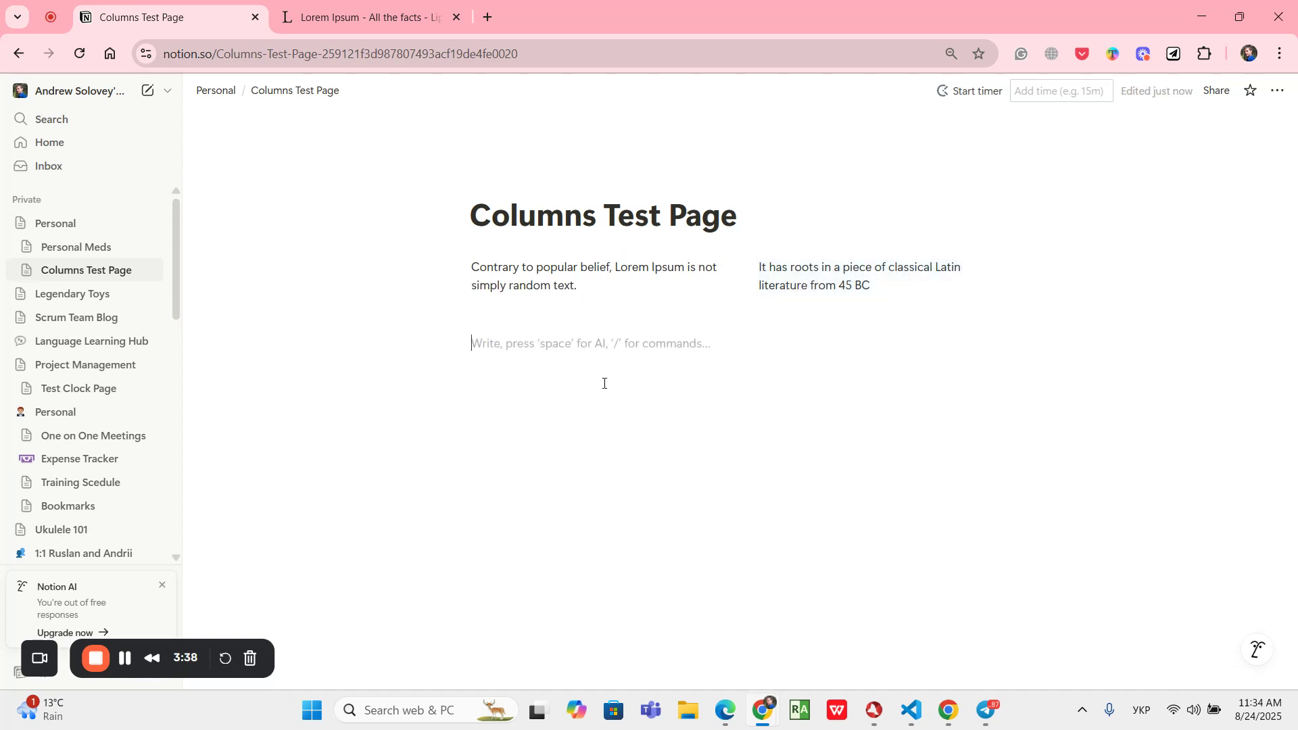
left_click(560, 260)
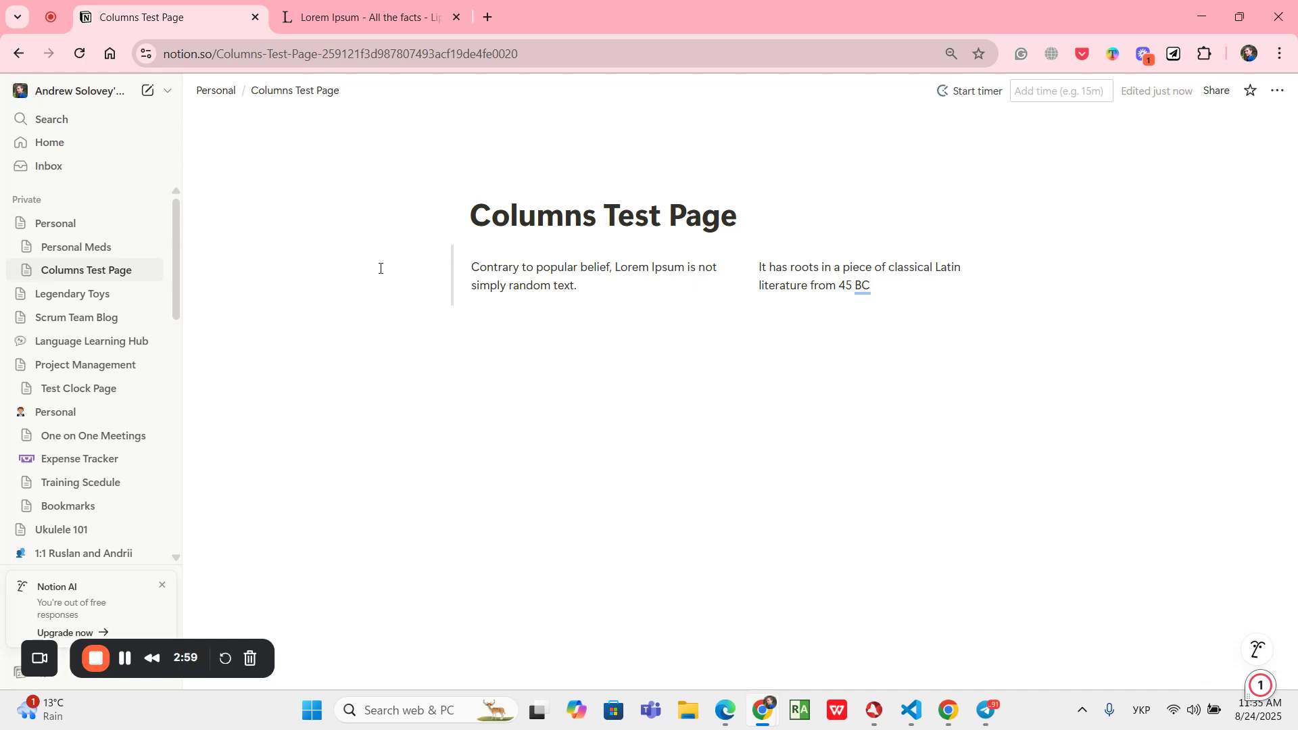
Widen the two-paragraph column row beyond the page's text margins and adjust the divider between its columns.
left_click_drag(313, 261, 310, 257)
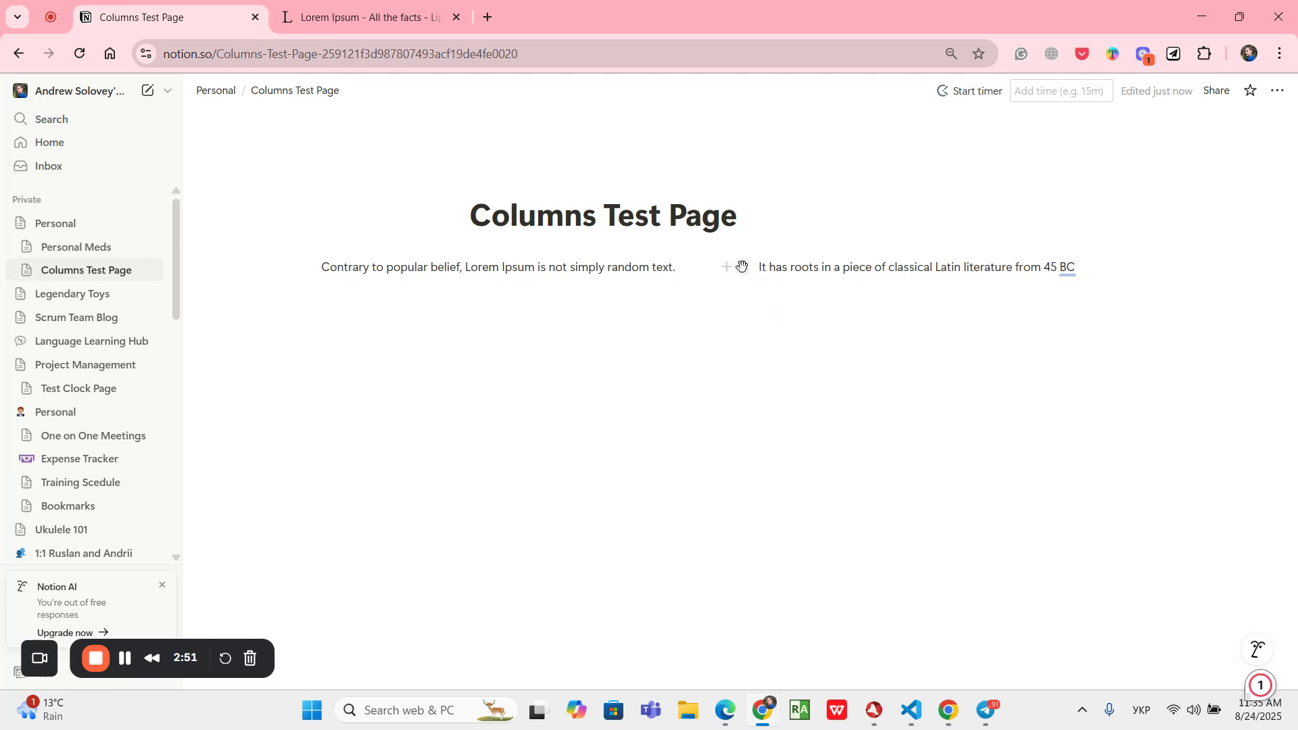
mouse_move(755, 265)
left_mouse_down()
mouse_move(878, 271)
mouse_move(682, 271)
mouse_move(733, 267)
left_mouse_up()
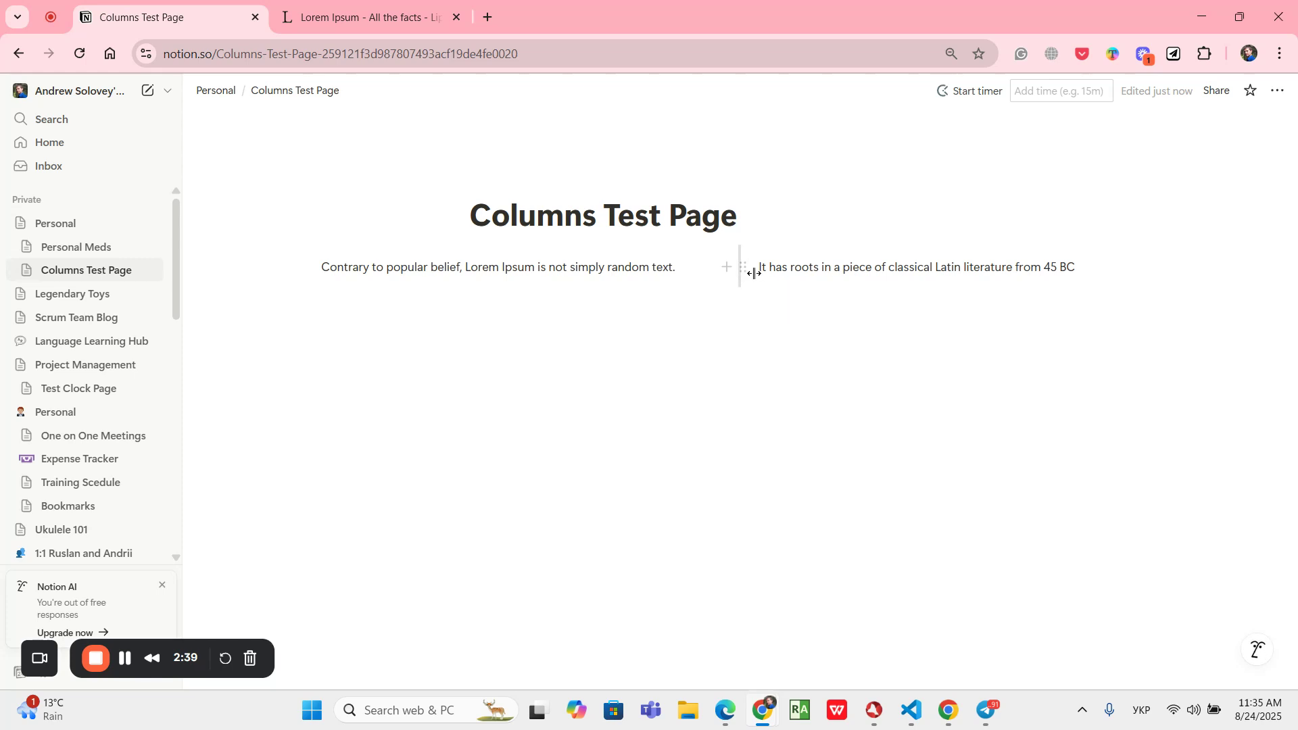
left_click_drag(733, 275, 728, 291)
Insert a 2 columns block in a new line below the two-paragraph row.
left_click(733, 405)
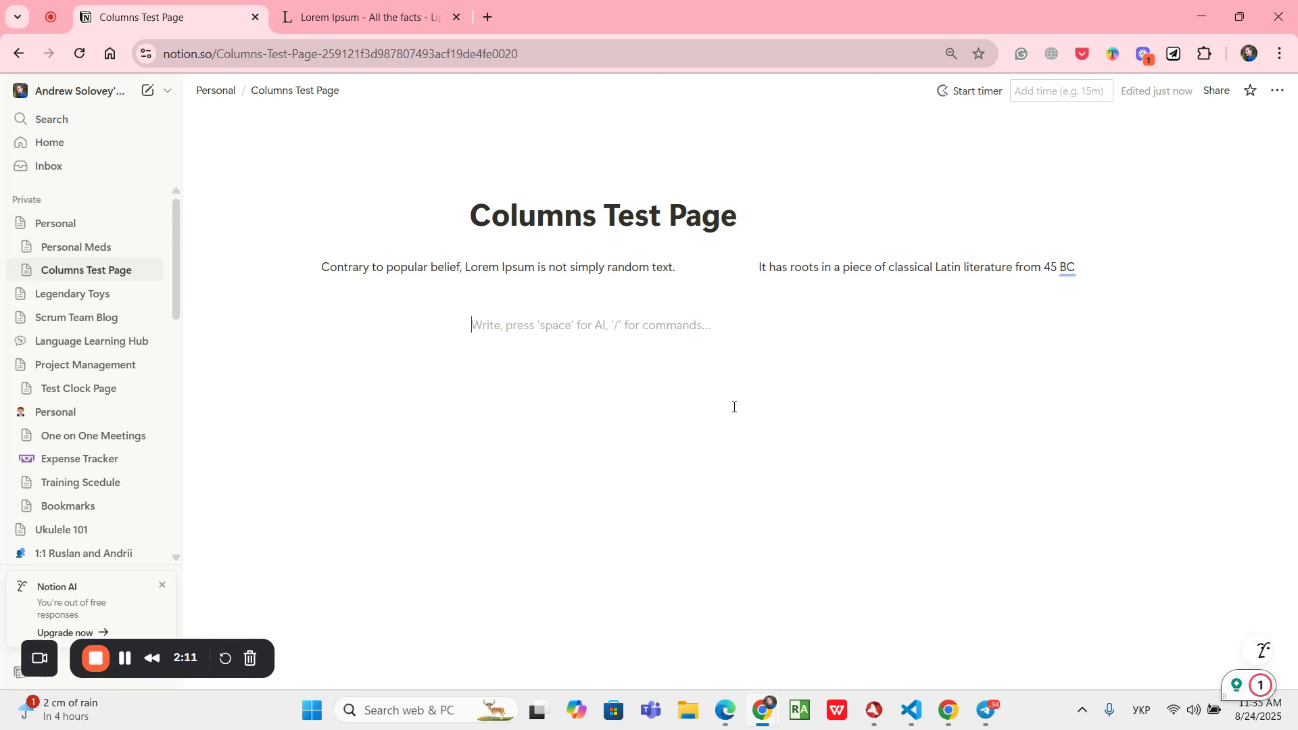
type("/")
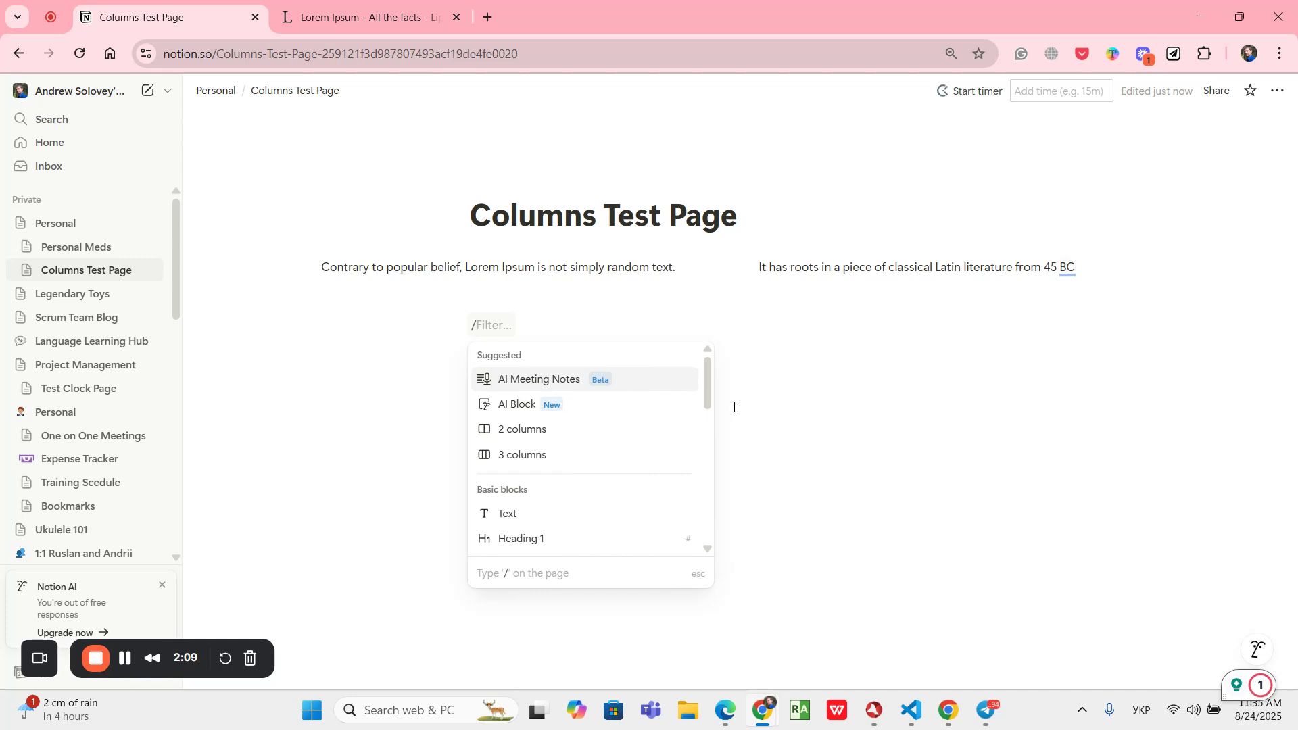
type("2сщ")
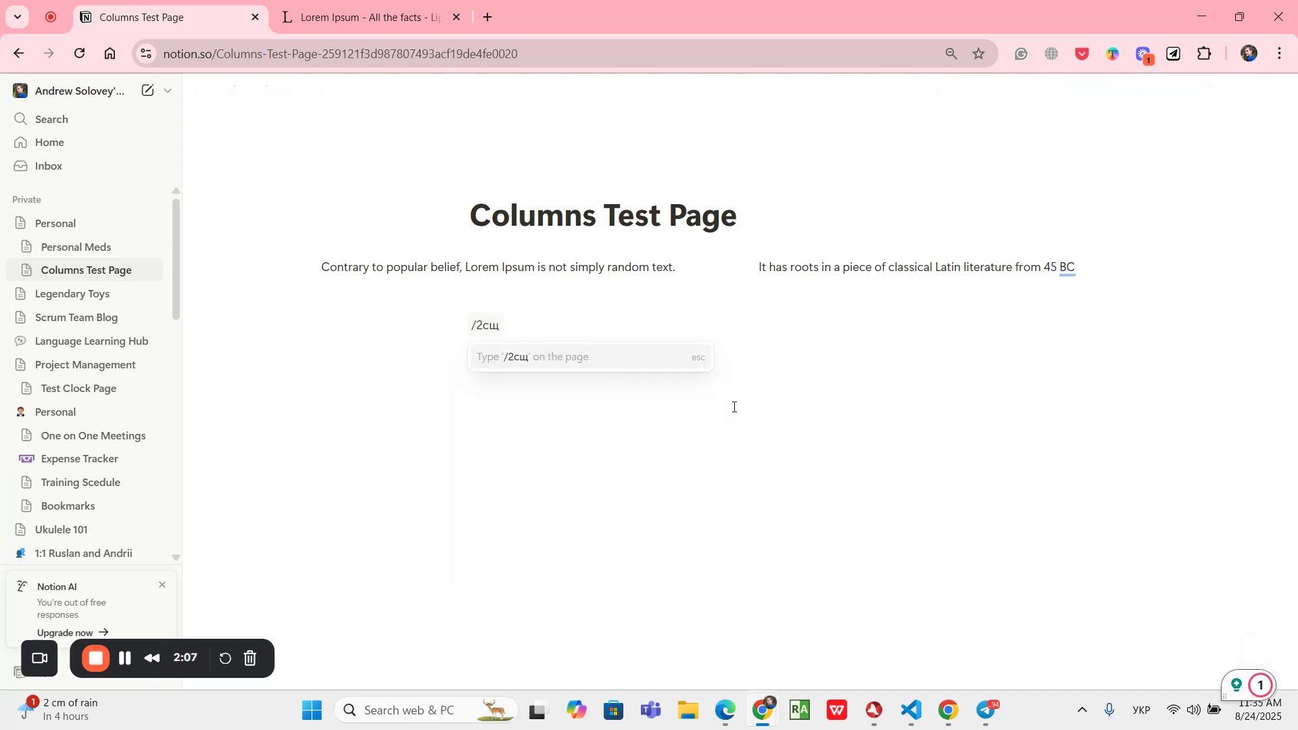
key("BackSpace")
key("BackSpace")
key("BackSpace")
key("alt+shift")
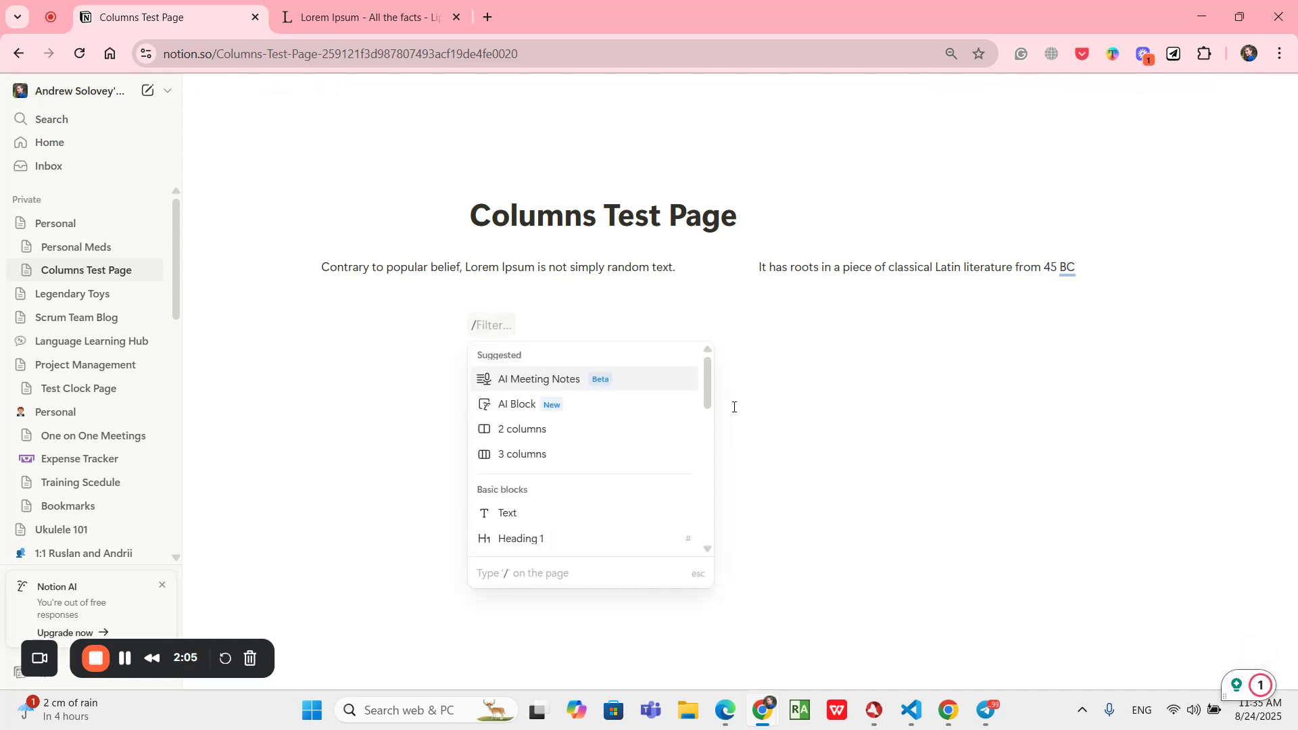
type("2col")
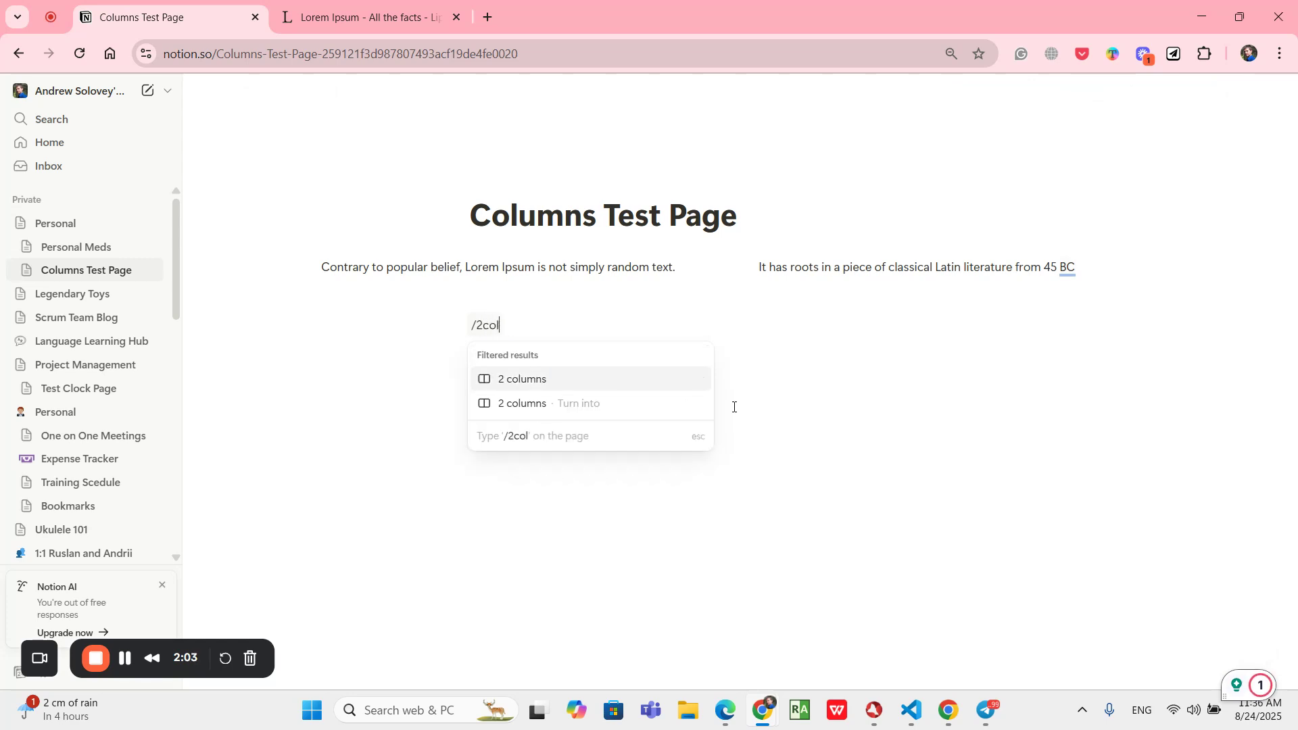
left_click(552, 380)
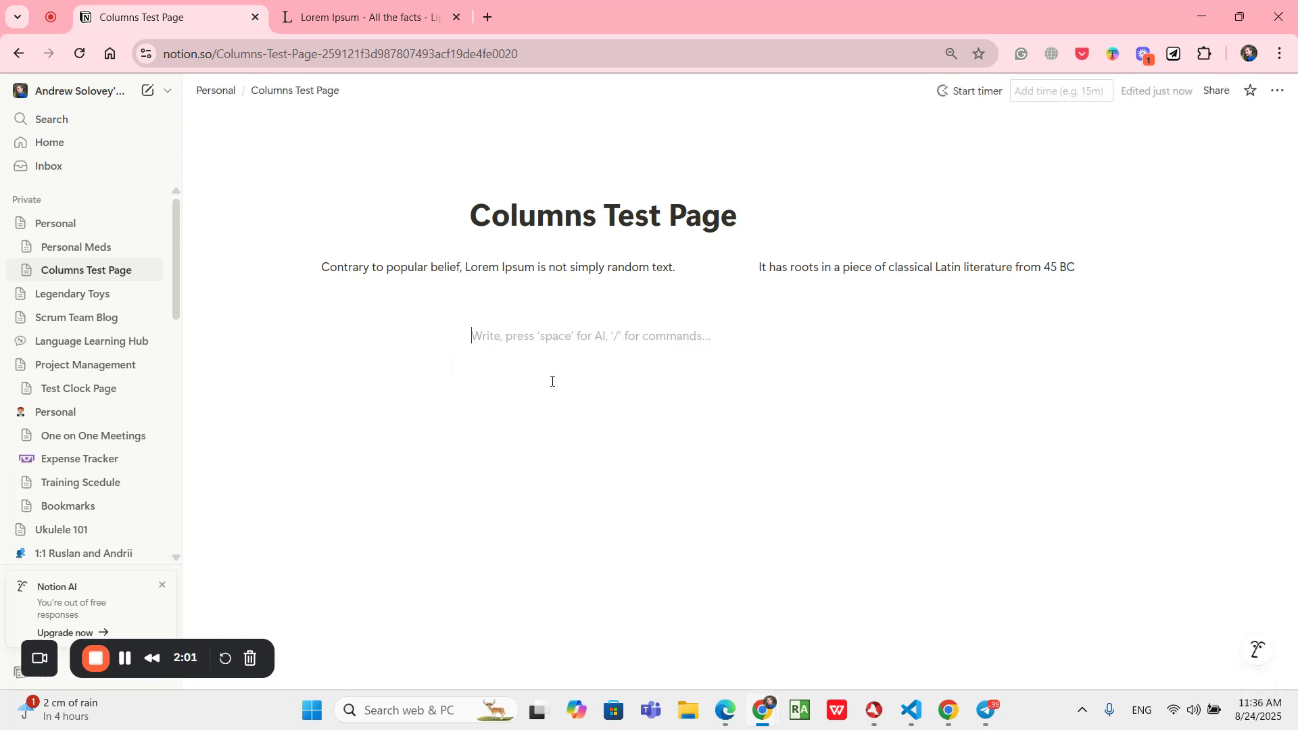
Fill the new two-column block with the text "Column 1" and "Column 2".
type("Co")
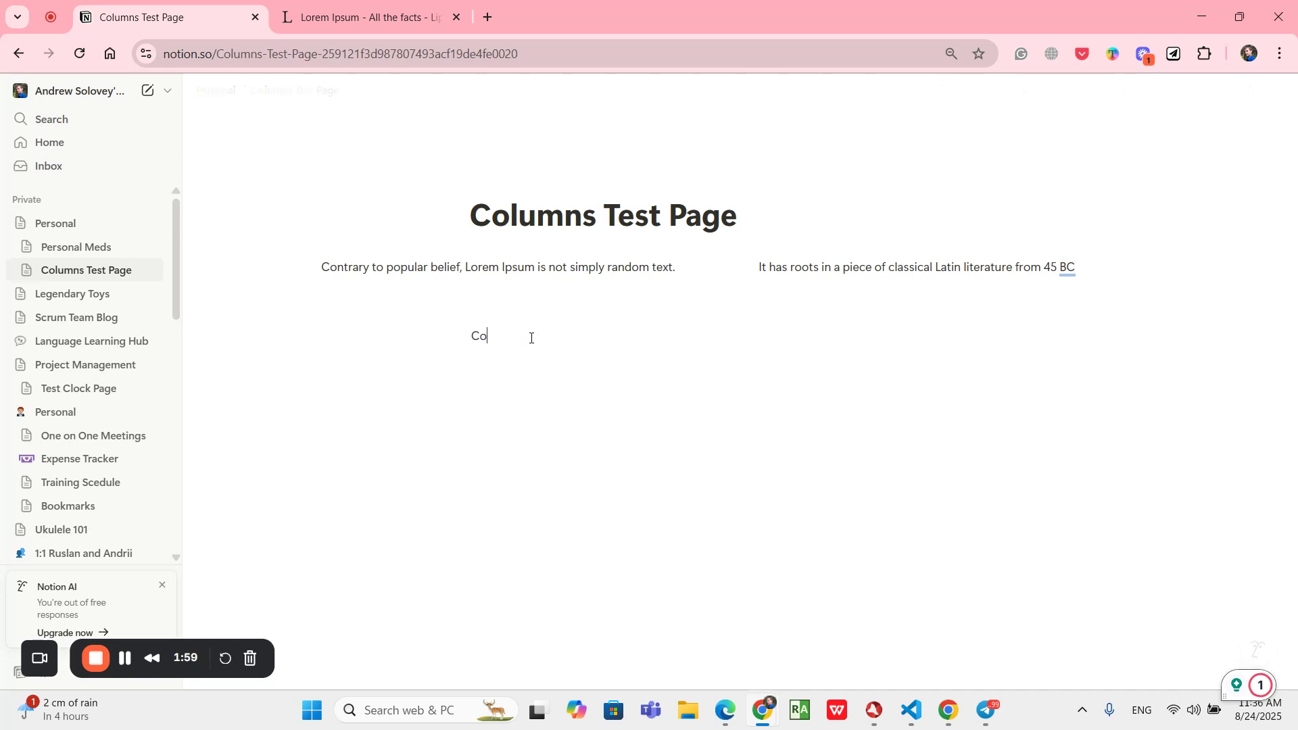
type("lumn 1")
left_click(832, 345)
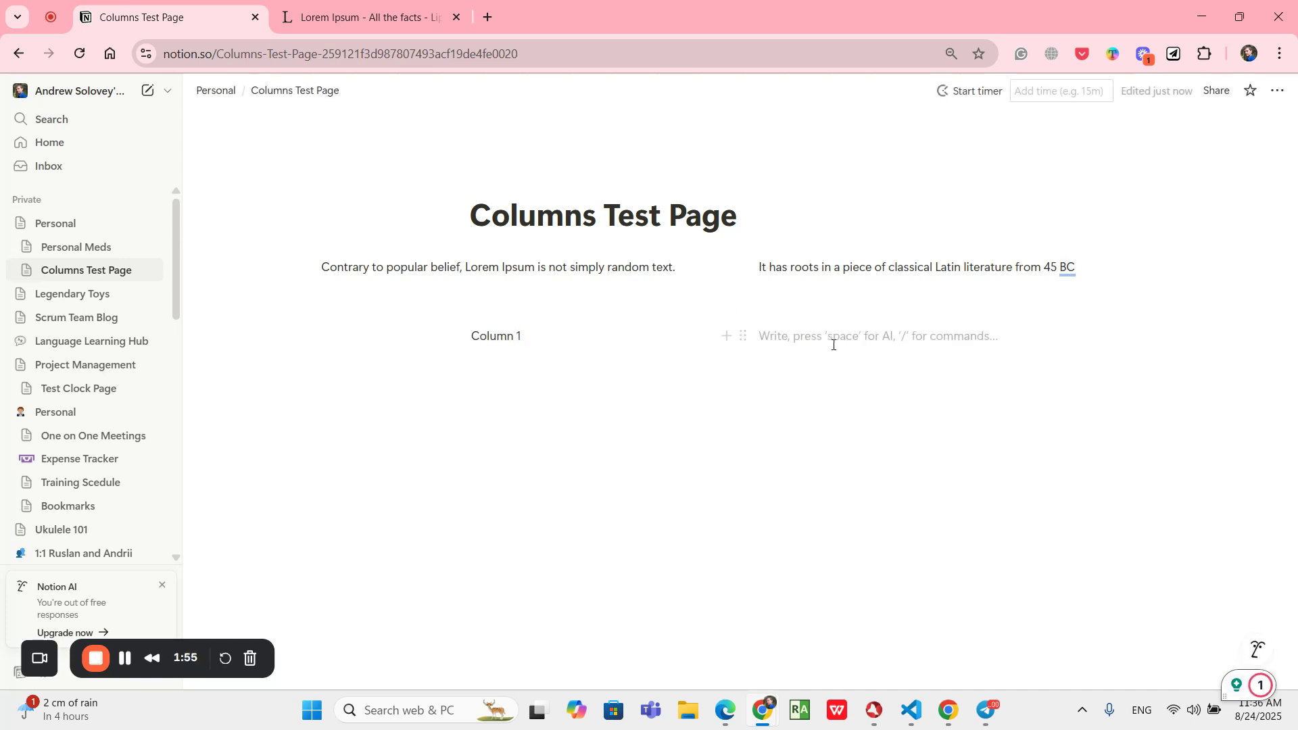
type("Colu")
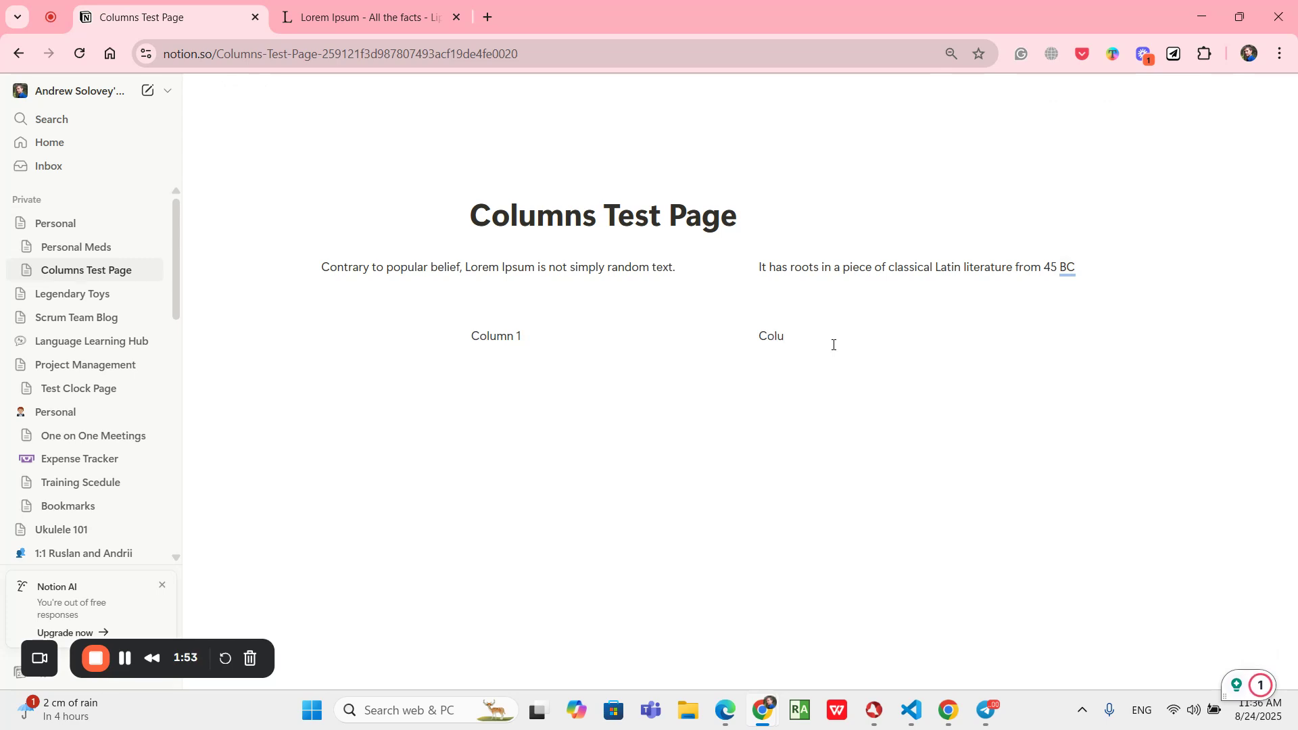
type("mn 2")
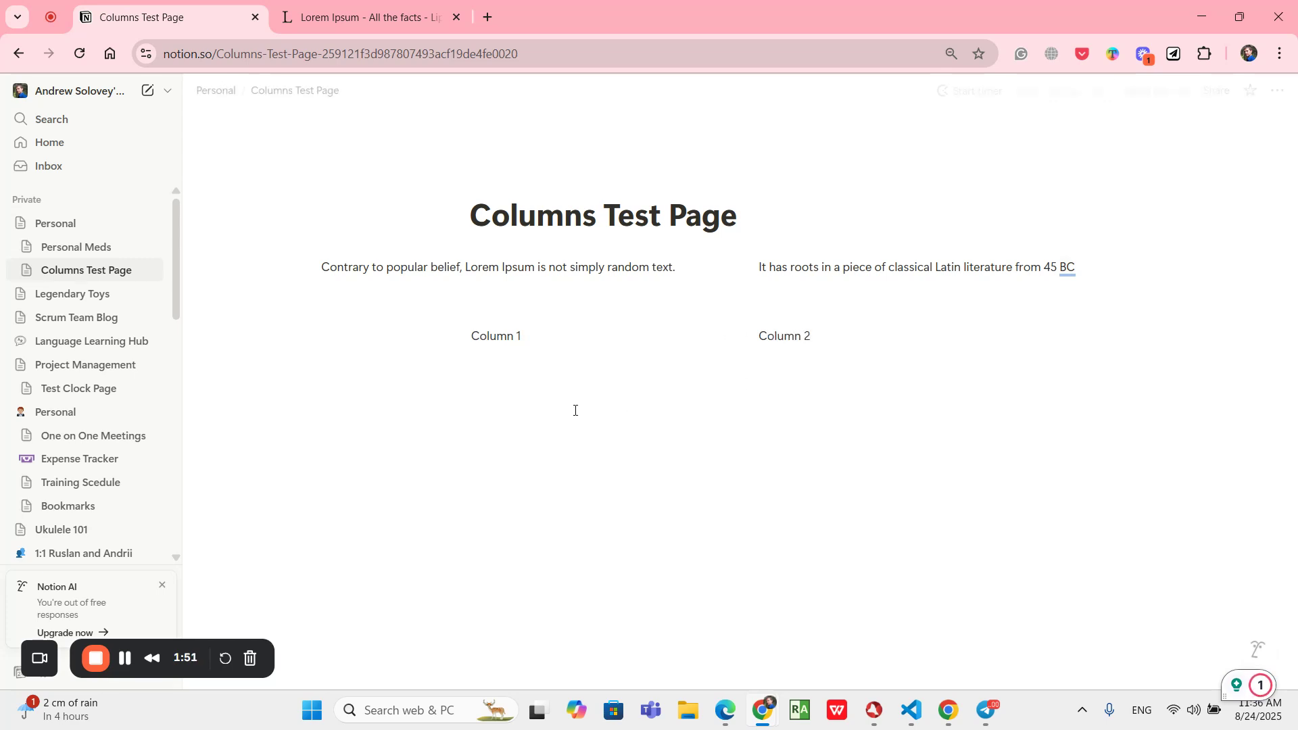
Insert a 3 columns block in a new line below the two-column block.
left_click(570, 369)
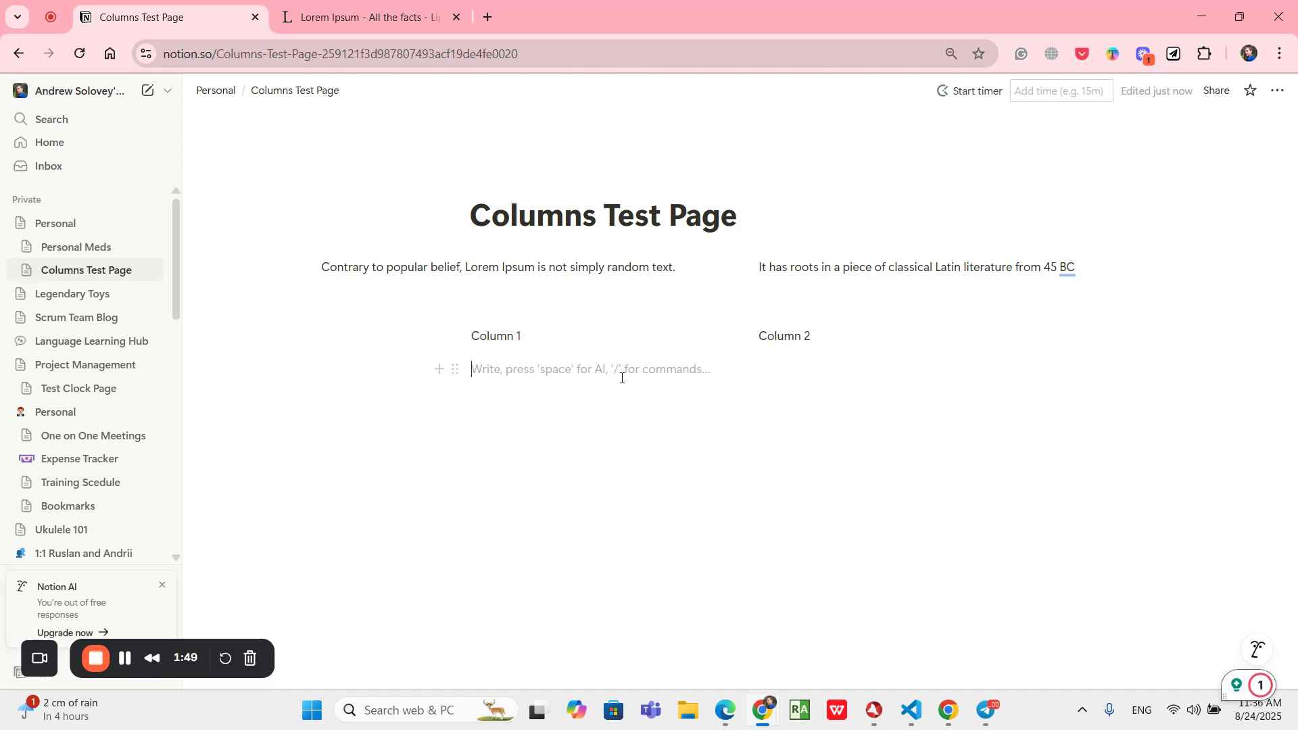
type("/3")
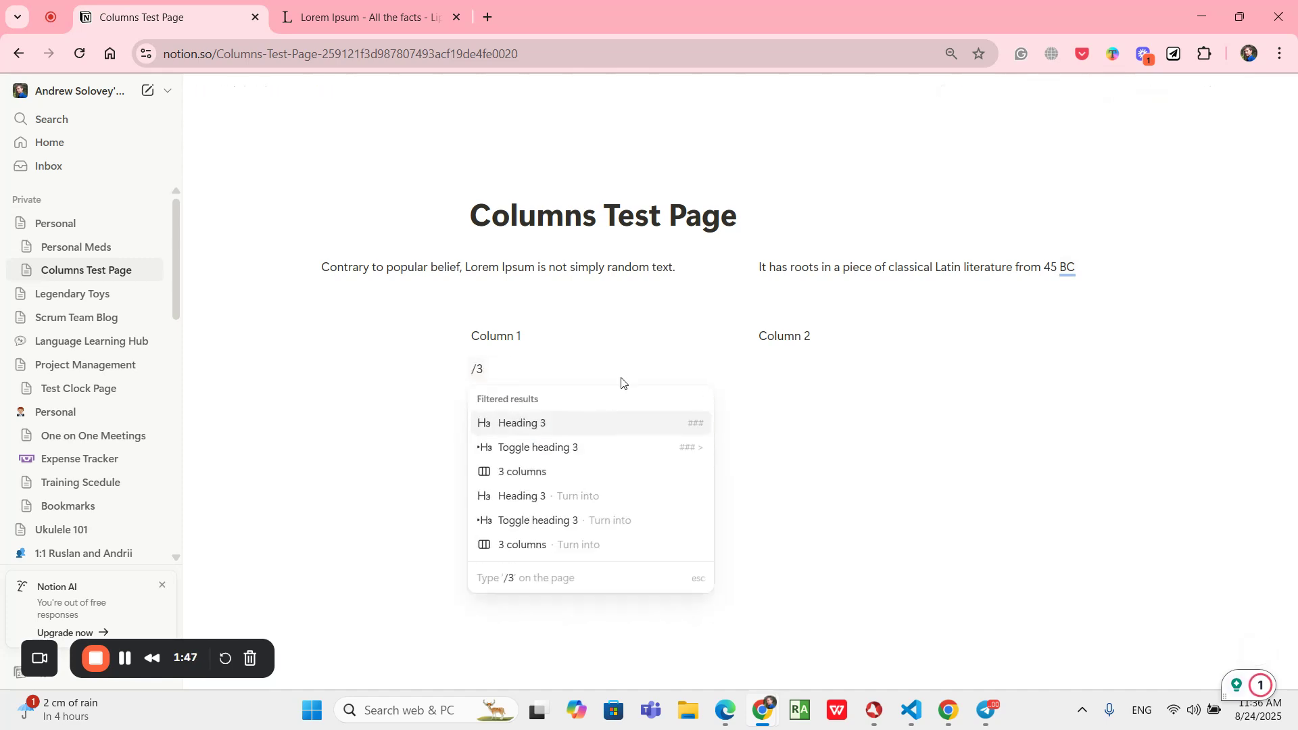
type(" c")
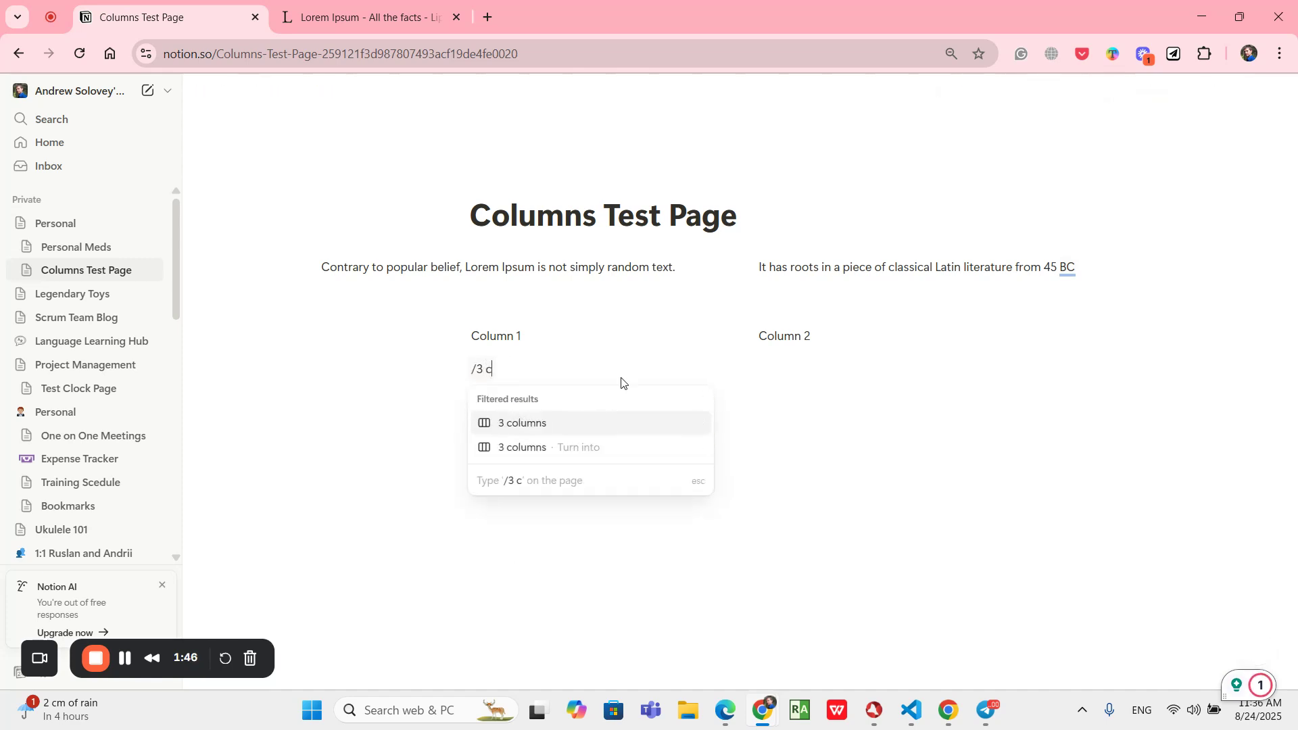
left_click(544, 422)
Fill the three-column block with the text "Column 1", "Column 2" and "Column 3".
type("Colu")
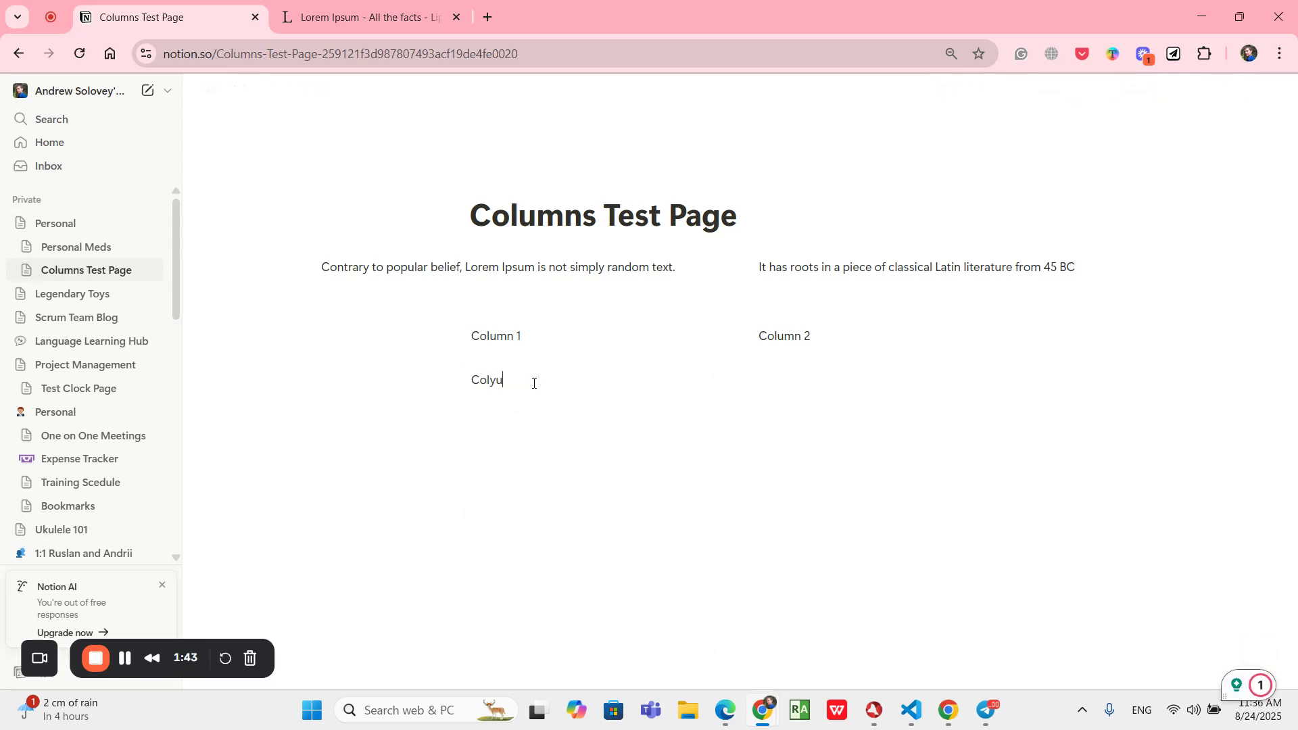
key("BackSpace")
type("umn 1")
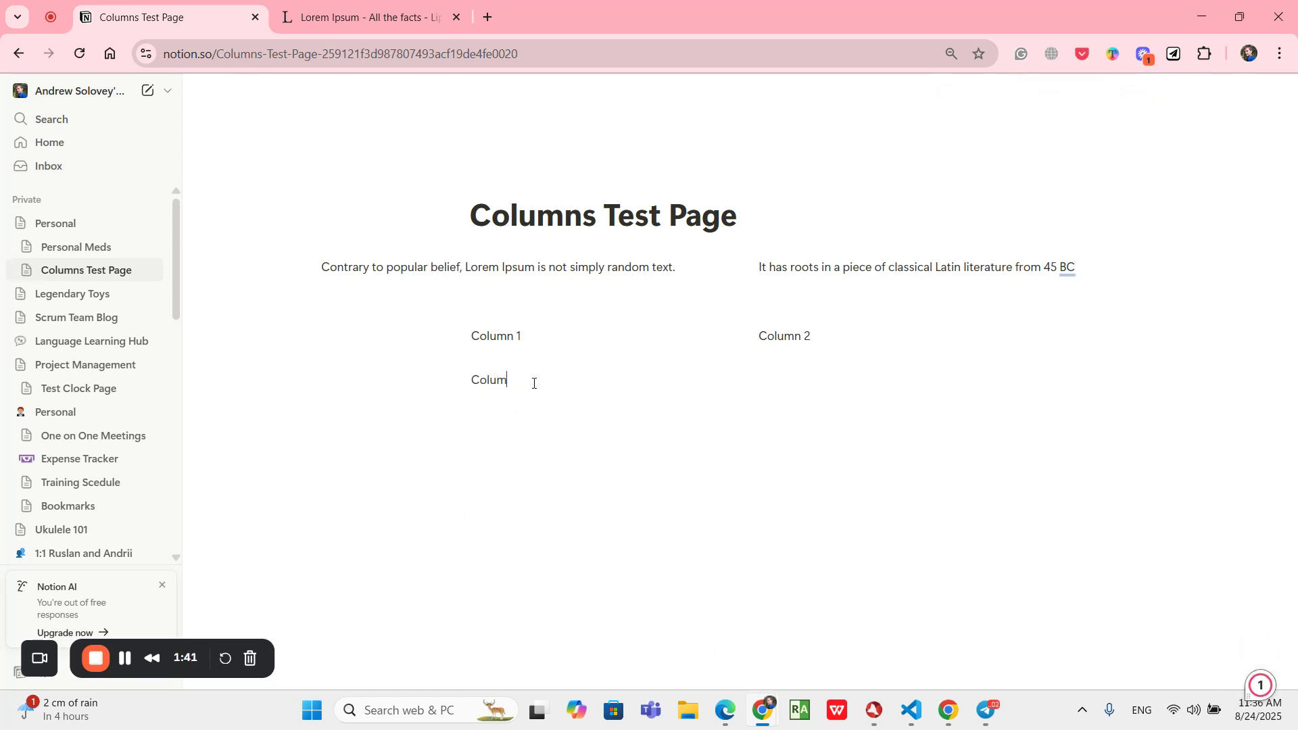
left_click(747, 394)
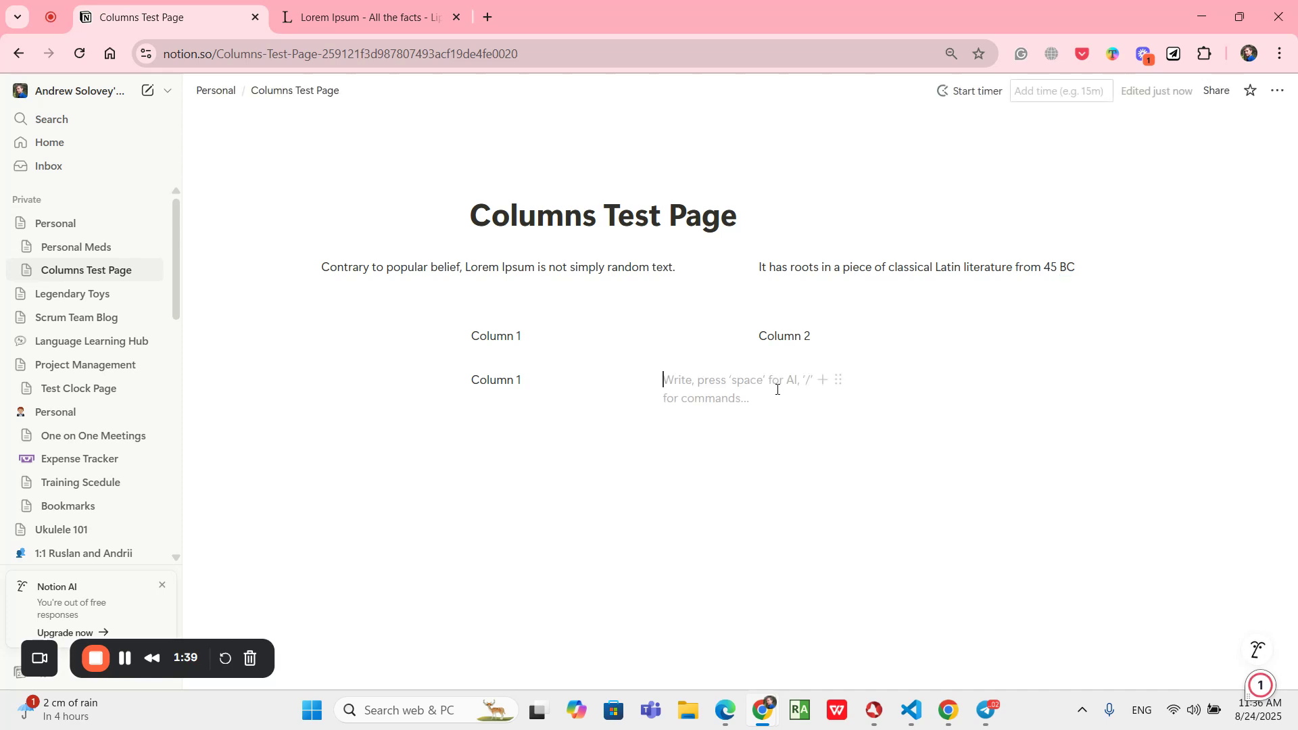
type("Column ")
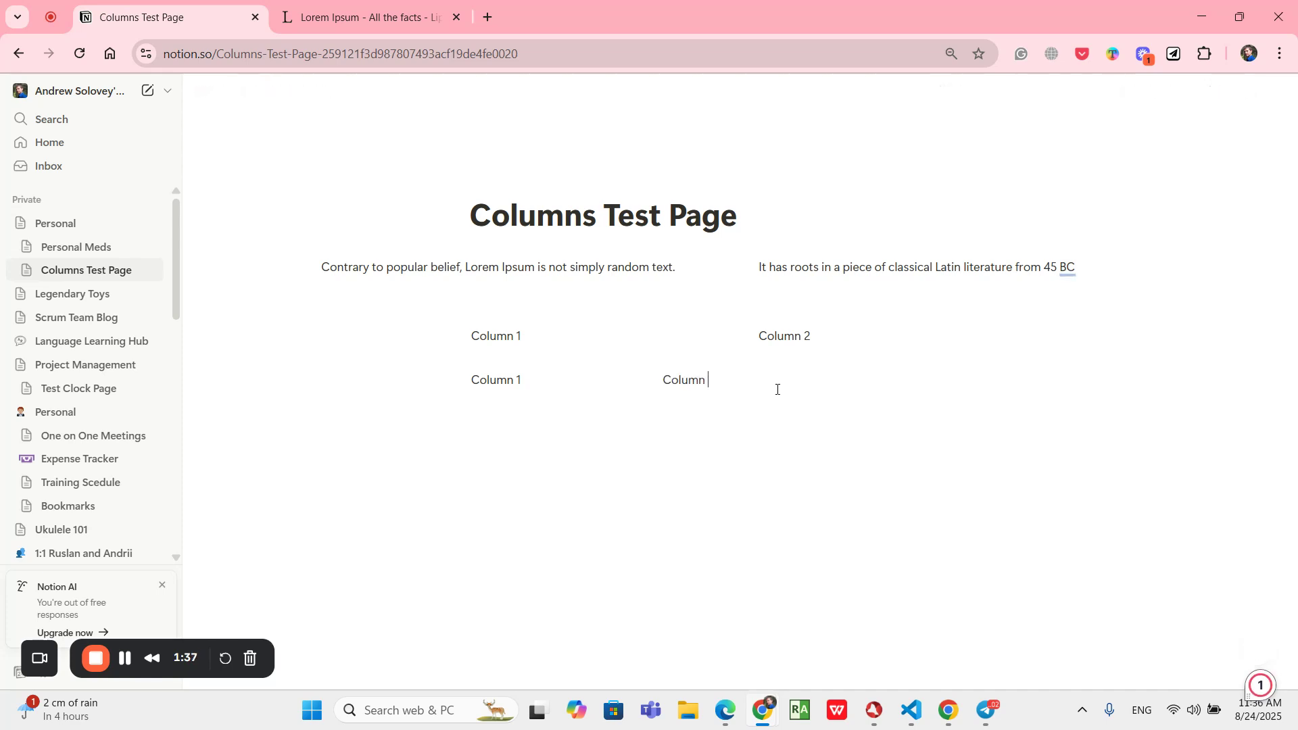
type("2")
left_click(920, 381)
type("C")
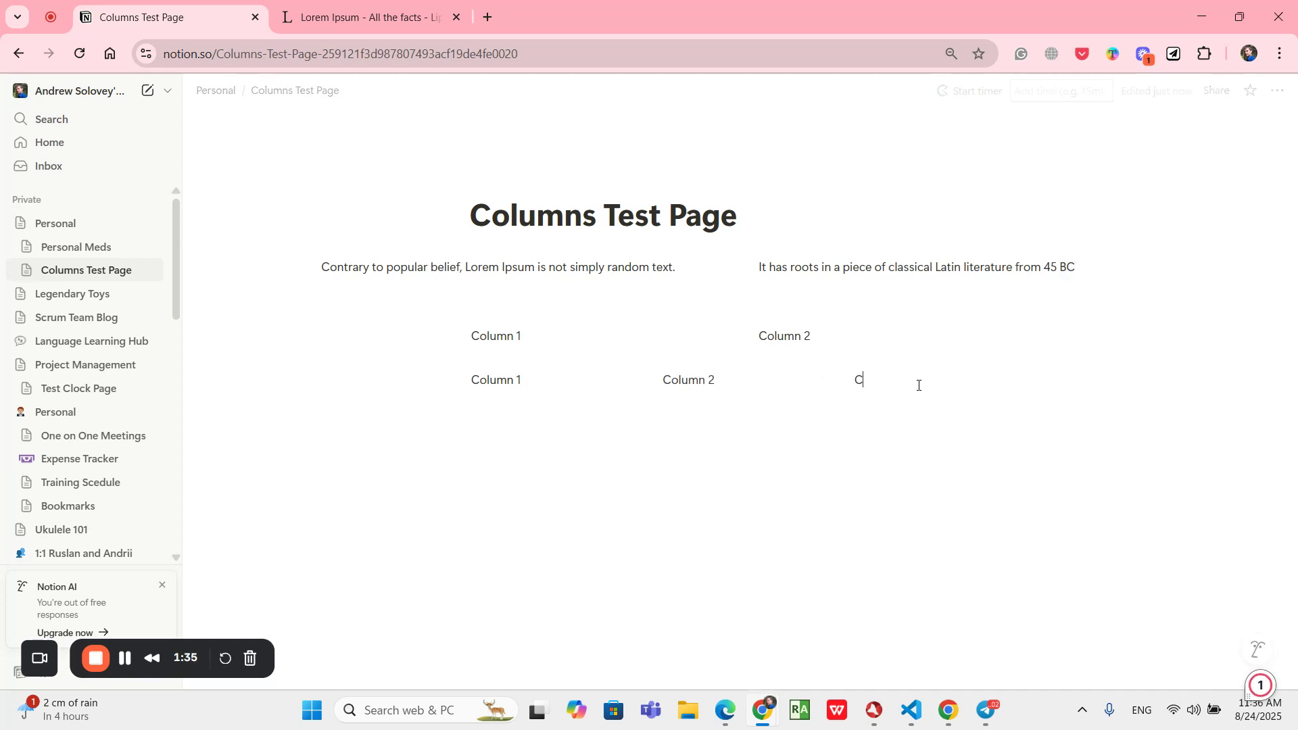
type("olumn ")
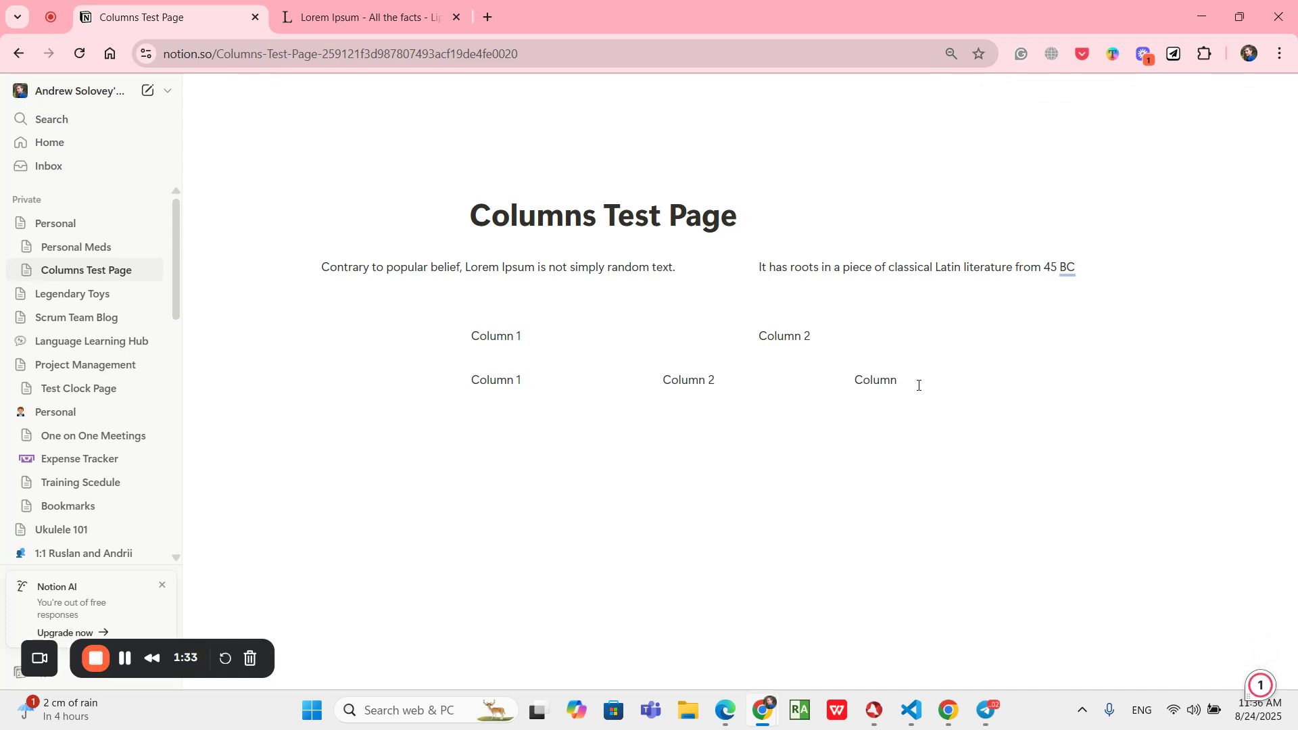
type("3")
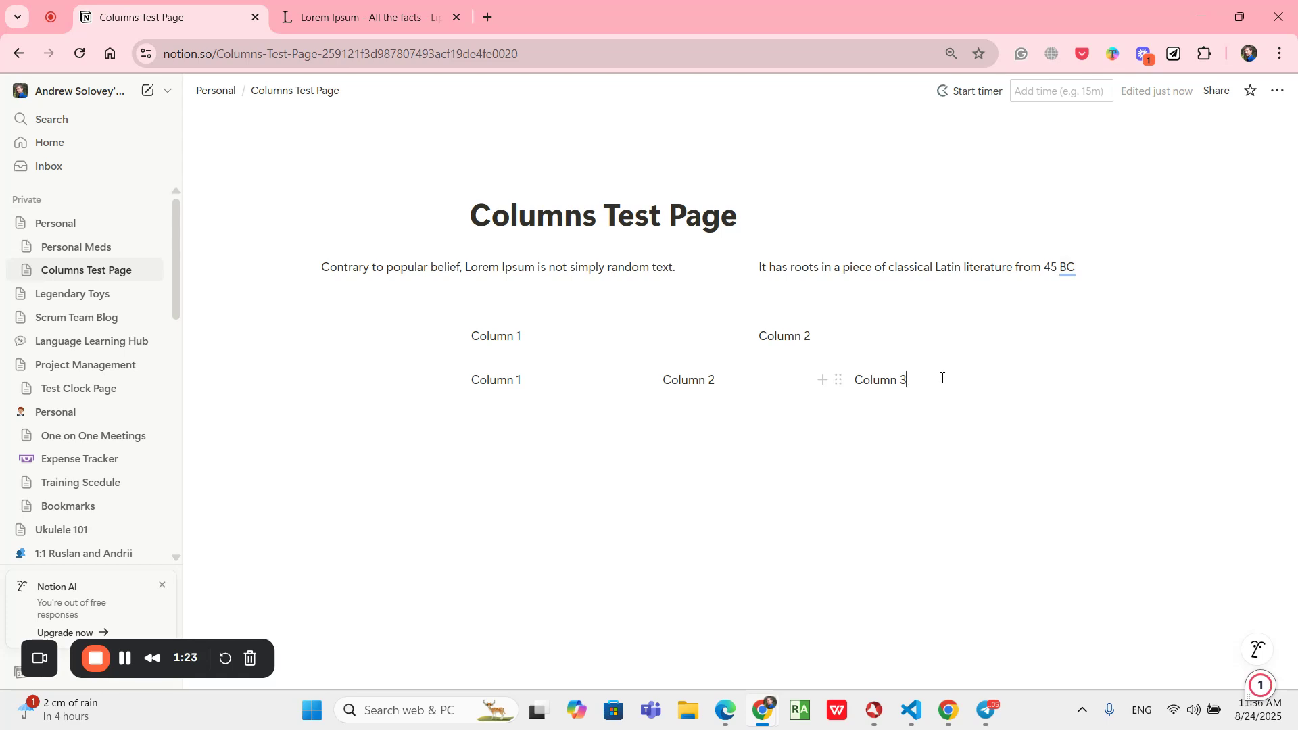
Try adding empty lines under the text in each column of the three-column block.
key("Return")
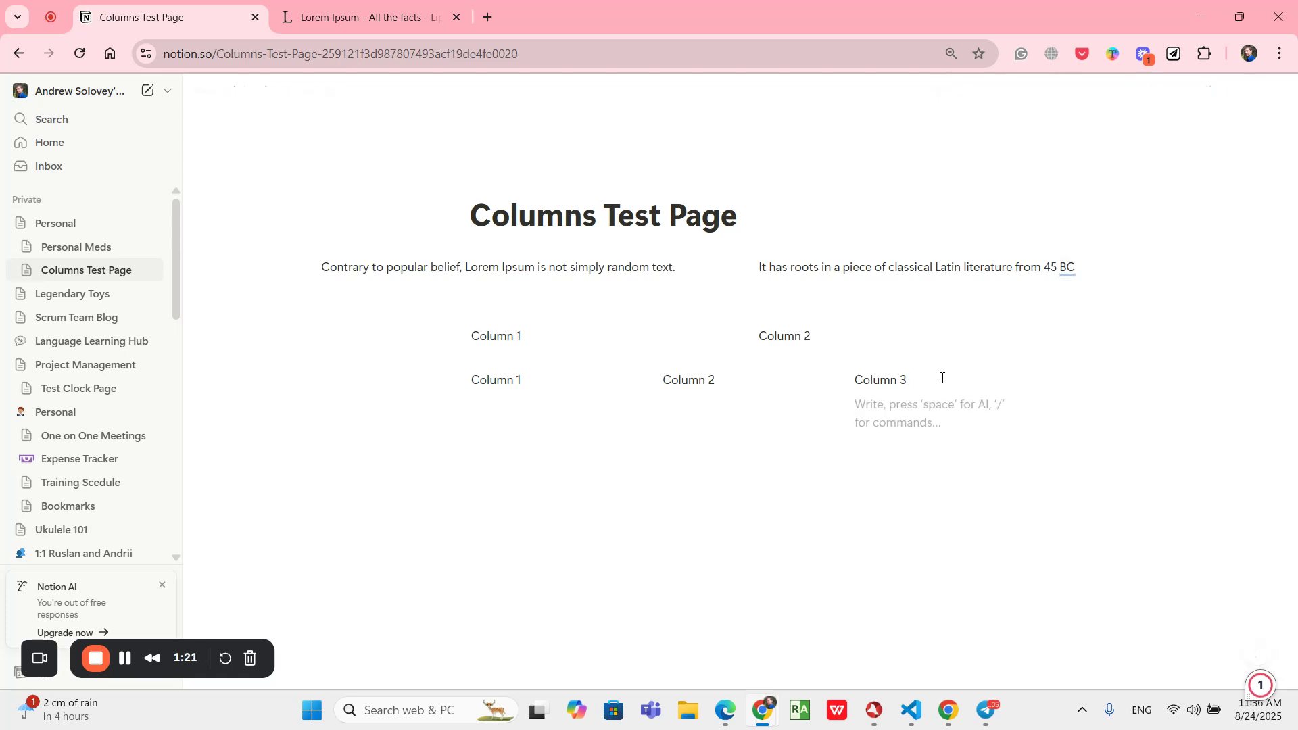
key("BackSpace")
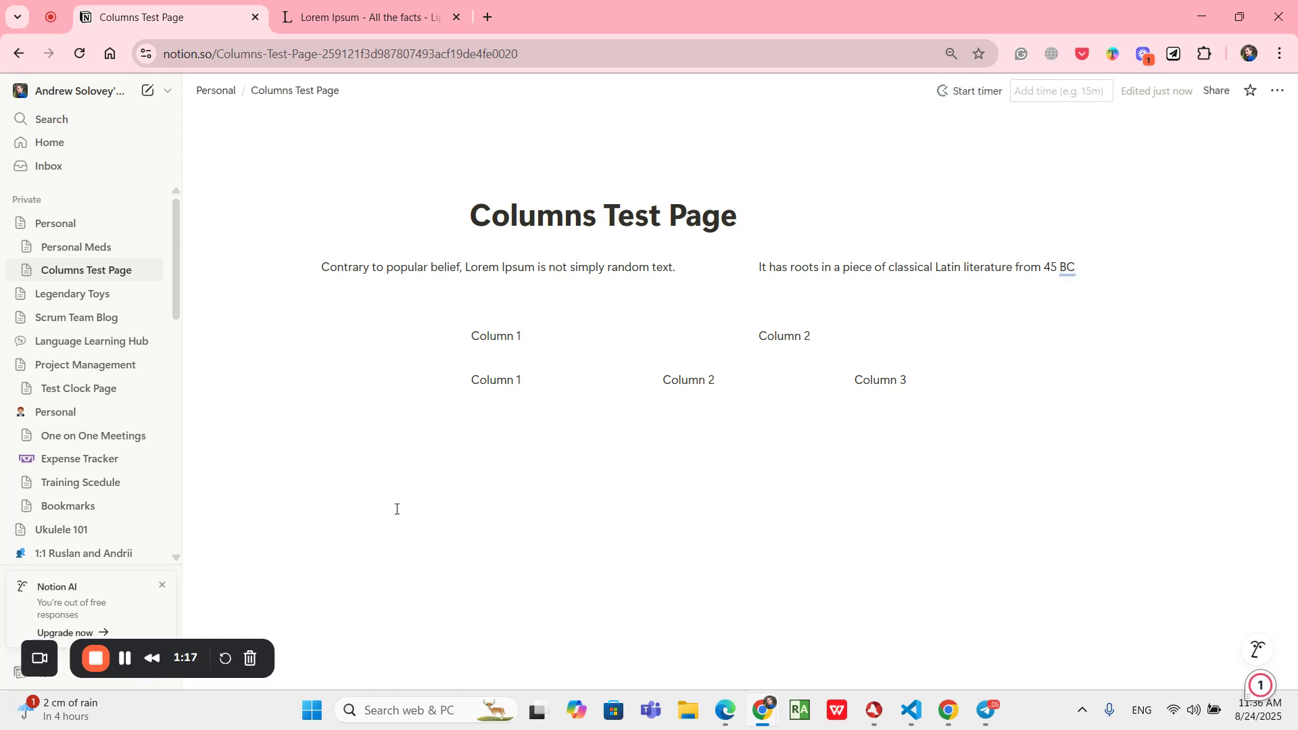
left_click(496, 424)
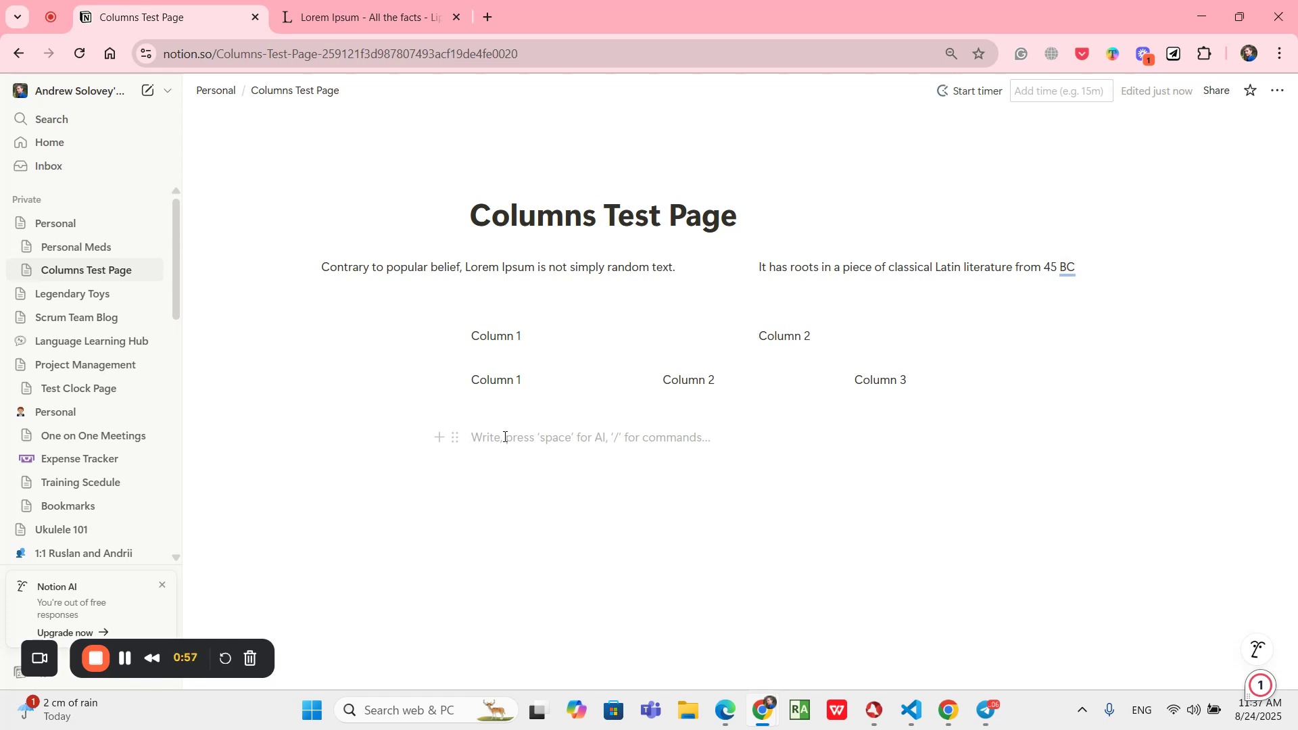
left_click(567, 393)
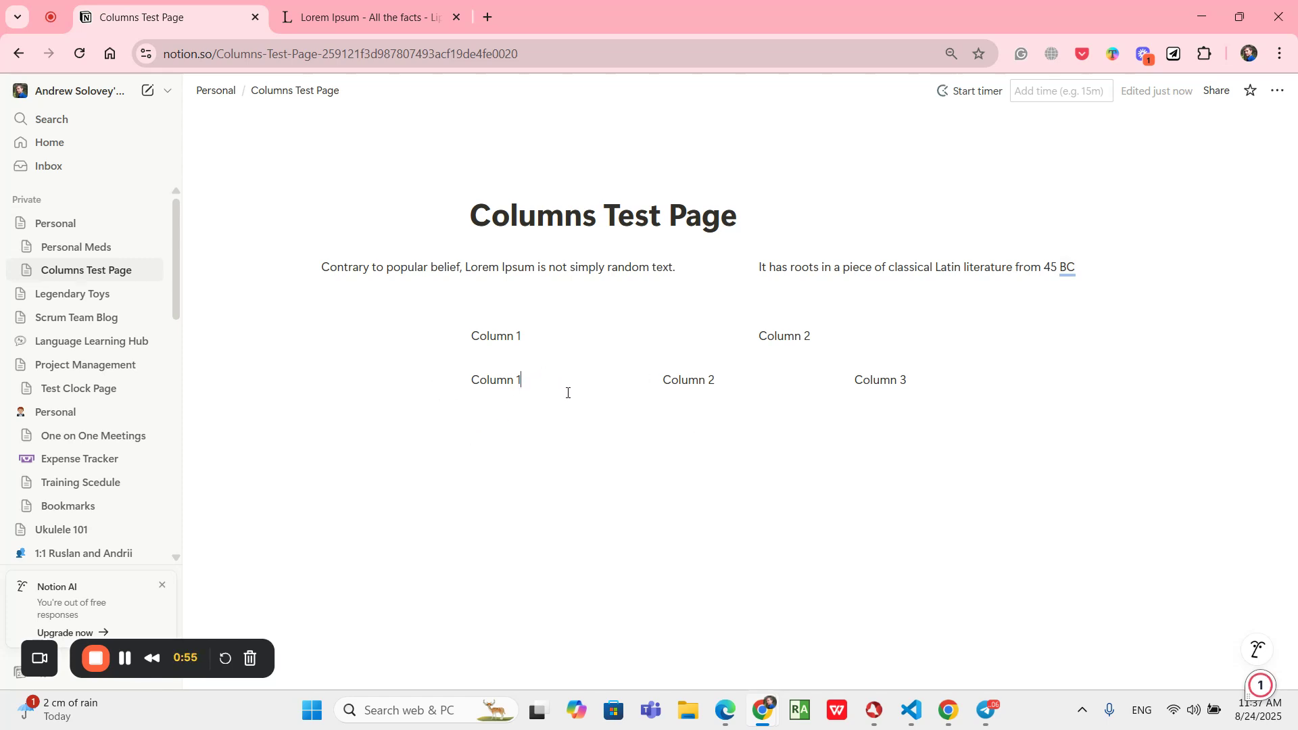
key("Return")
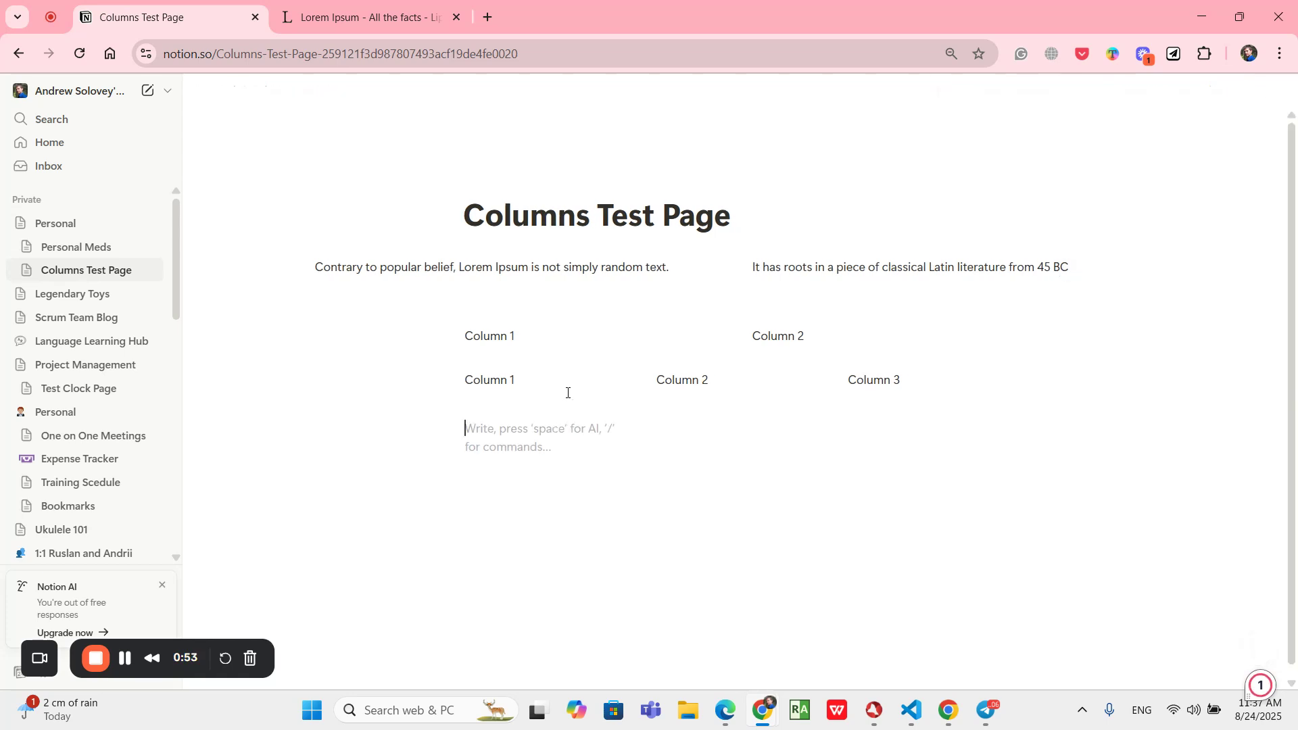
key("BackSpace")
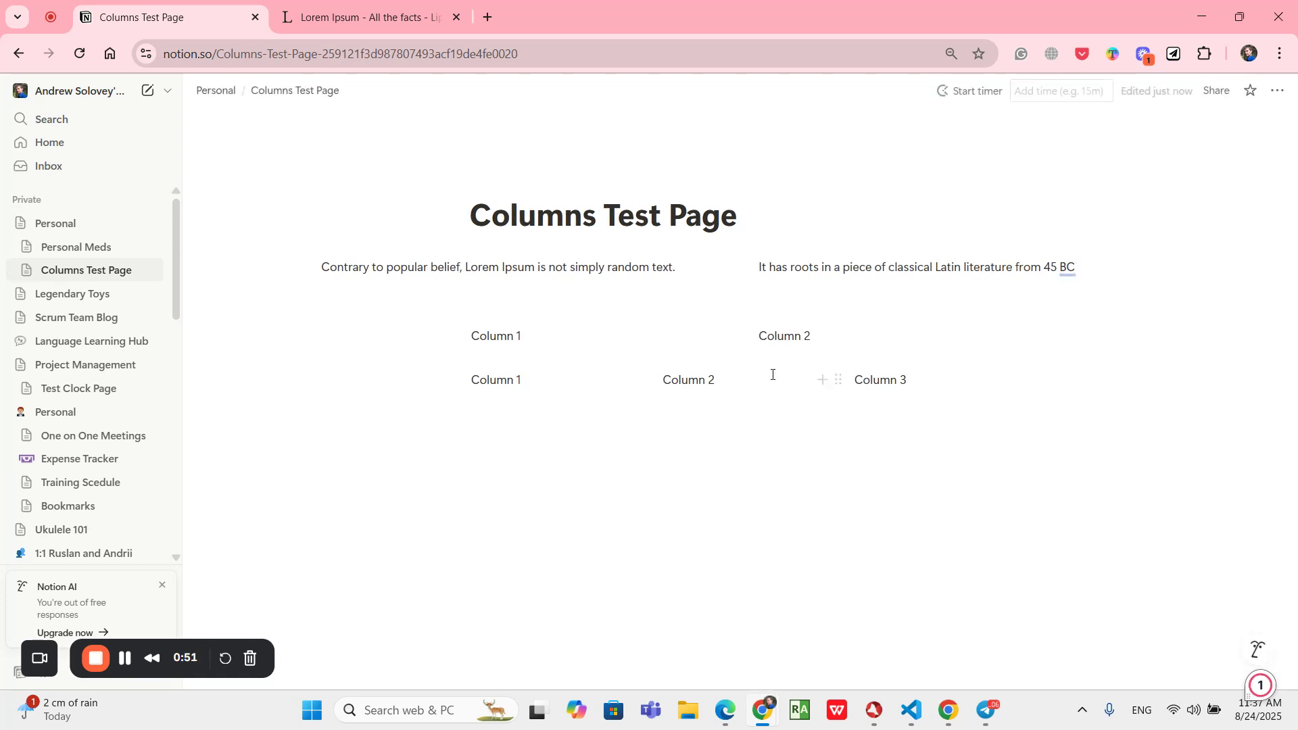
left_click(764, 379)
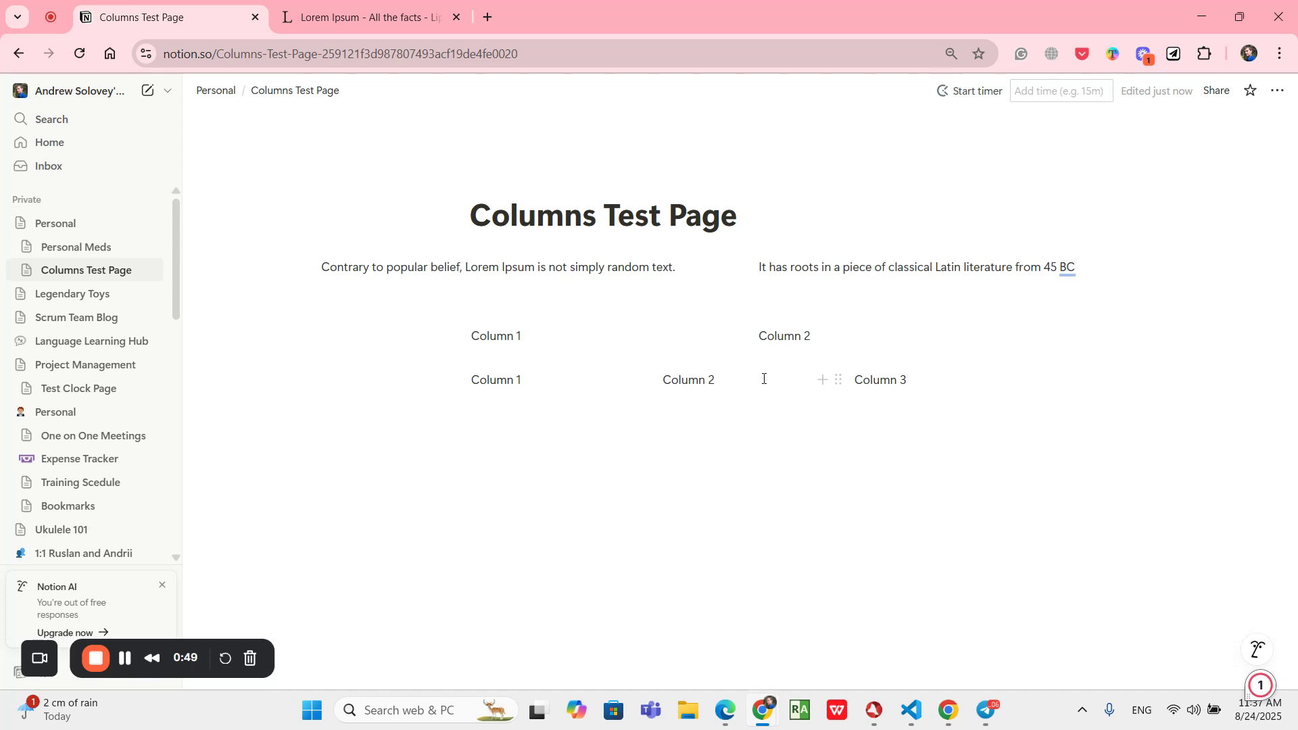
key("Return")
key("Return")
key("BackSpace")
key("BackSpace")
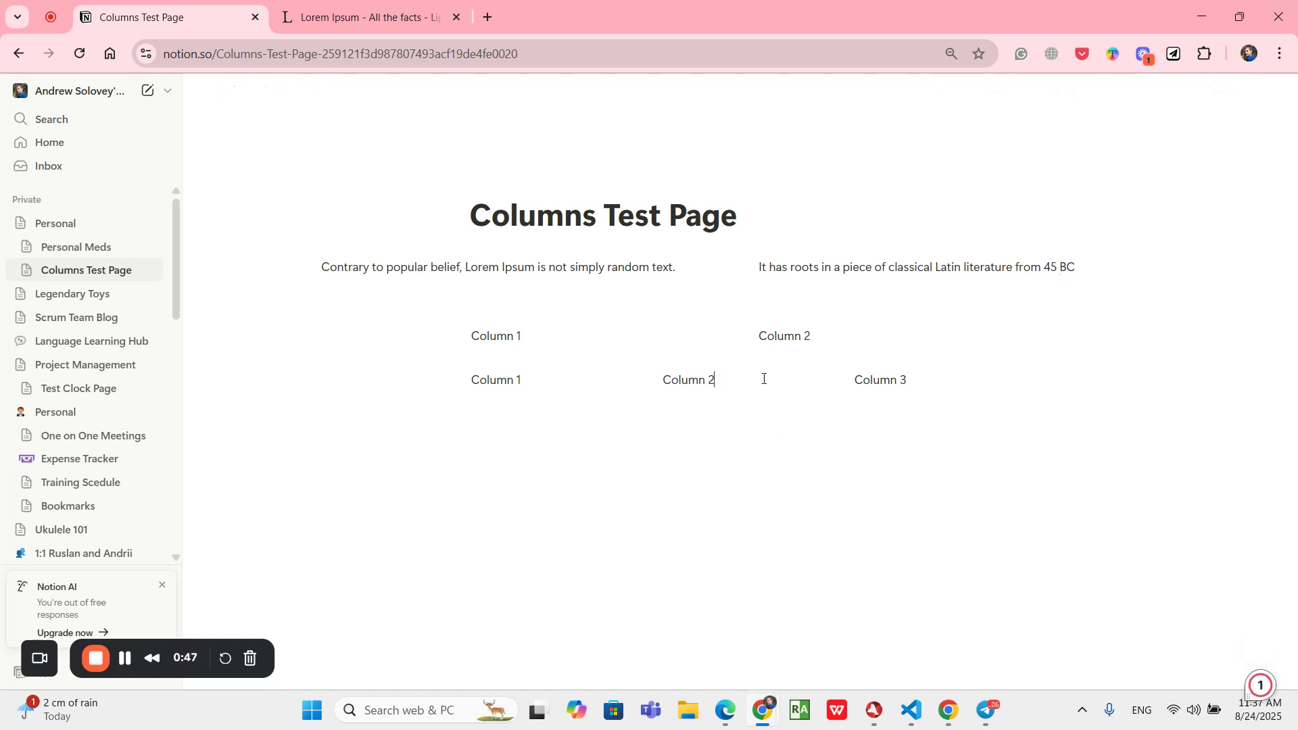
key("Return")
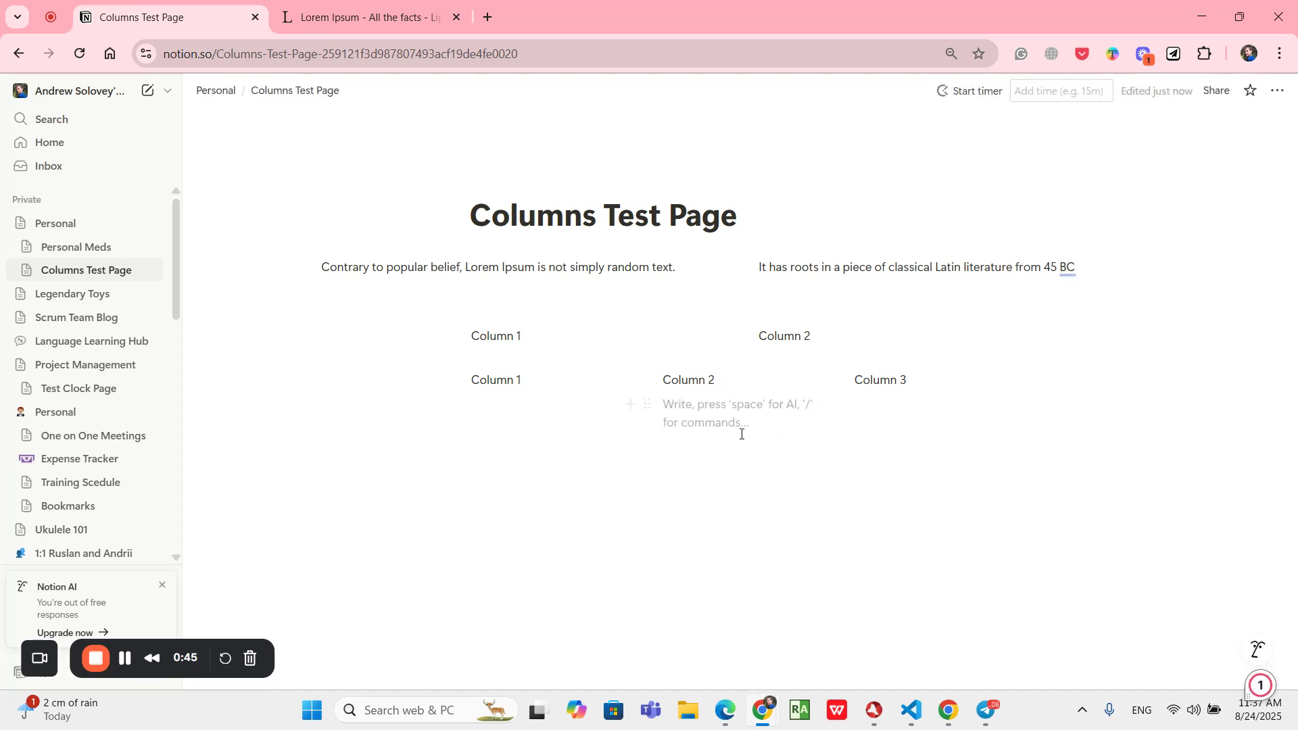
Start an empty full-width text line below the three-column block.
left_click(741, 434)
left_click(494, 409)
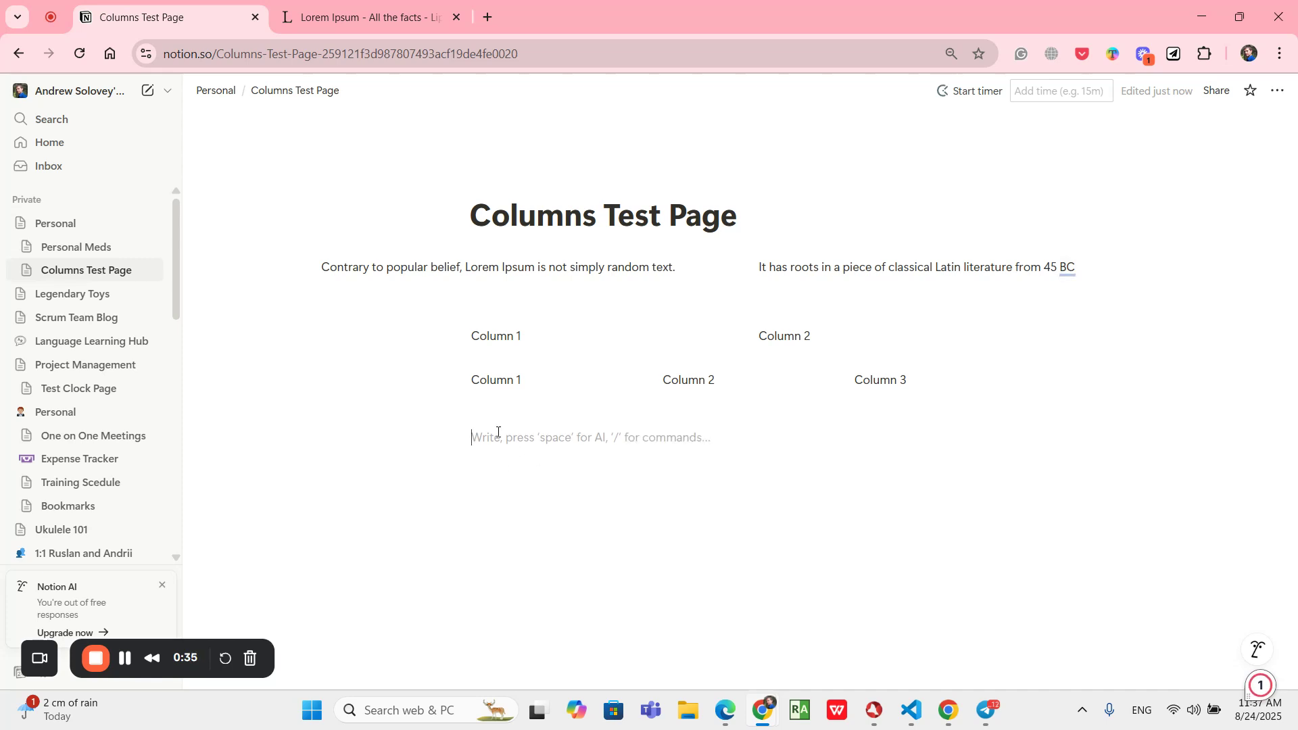
left_click(501, 444)
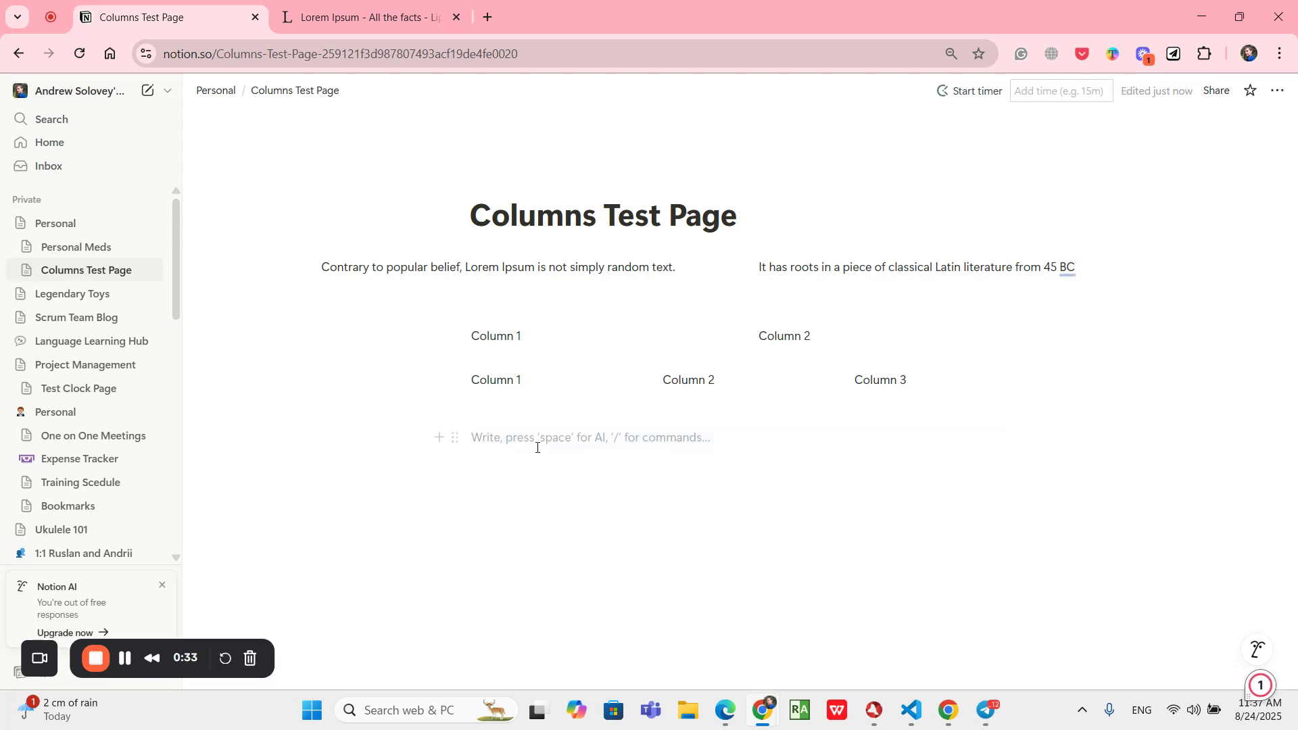